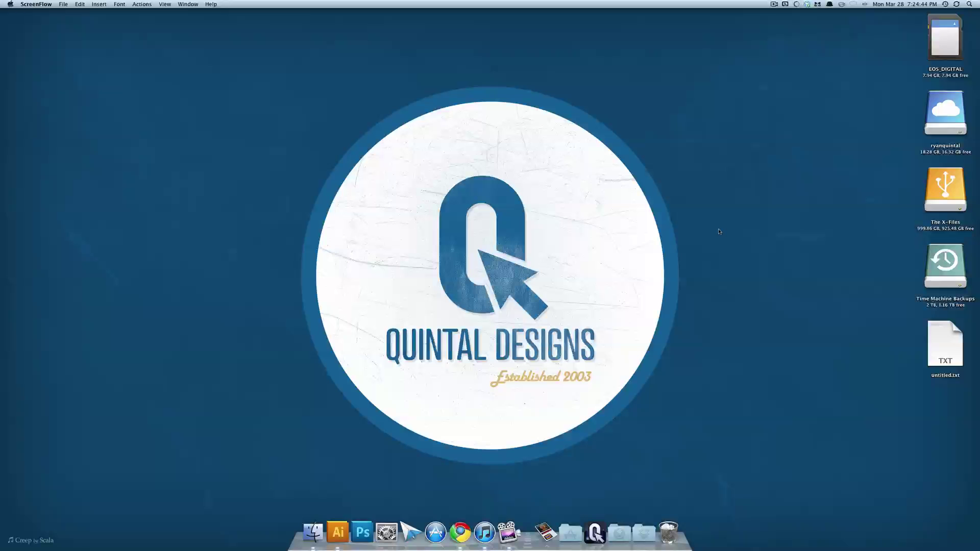
- Launch Adobe Illustrator CS5 from the Dock
click(331, 534)
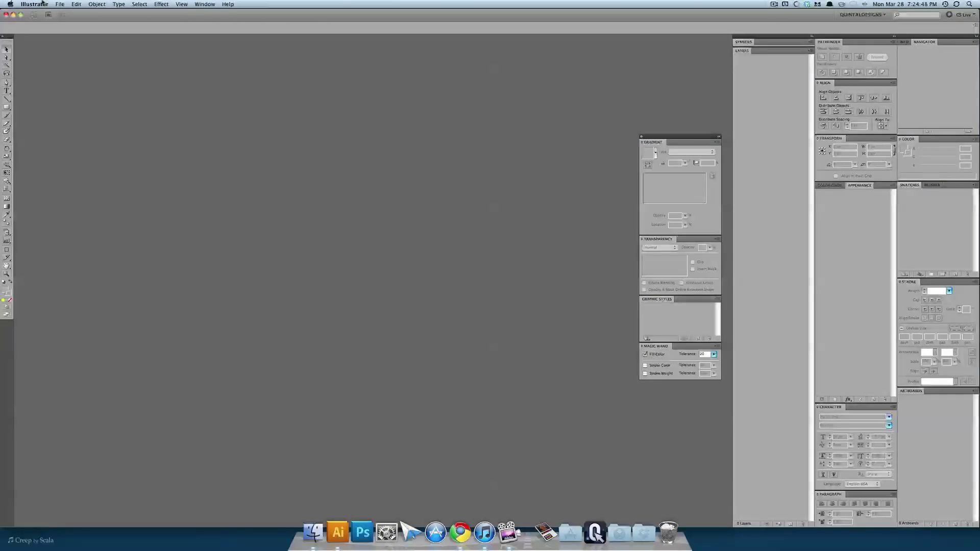
- Set up a new document in pixels, 1024 × 768, named 'iOS Dock'
click(60, 5)
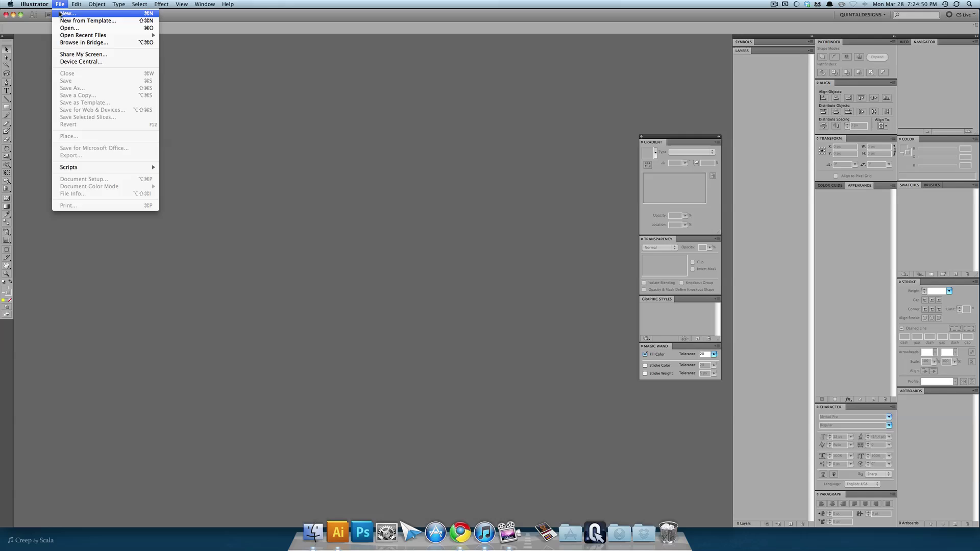
click(69, 12)
click(516, 194)
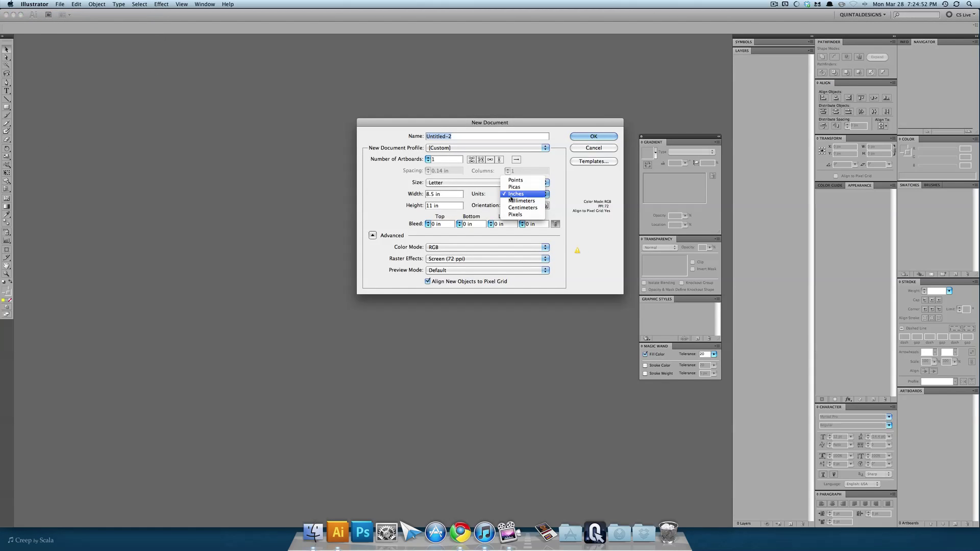
click(516, 215)
click(435, 194)
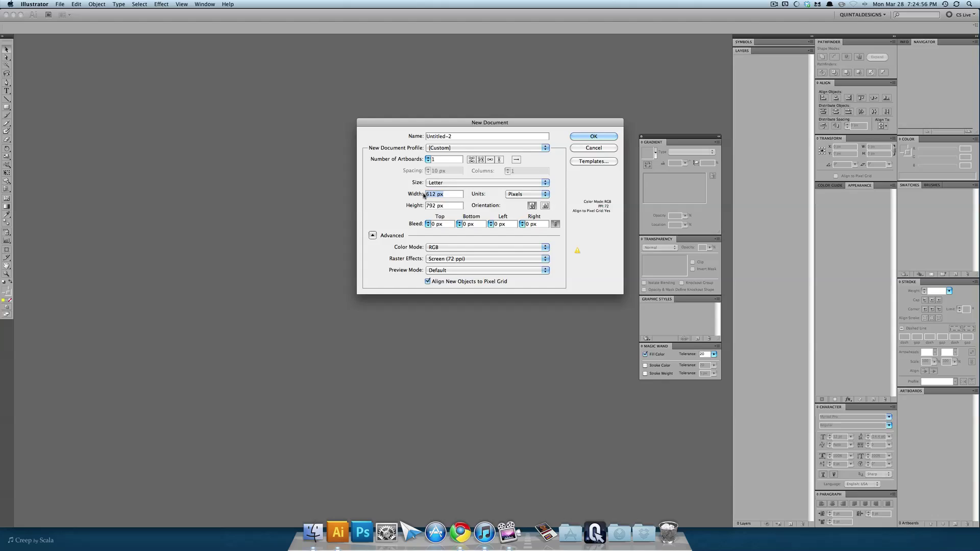
text(1024)
key(Tab)
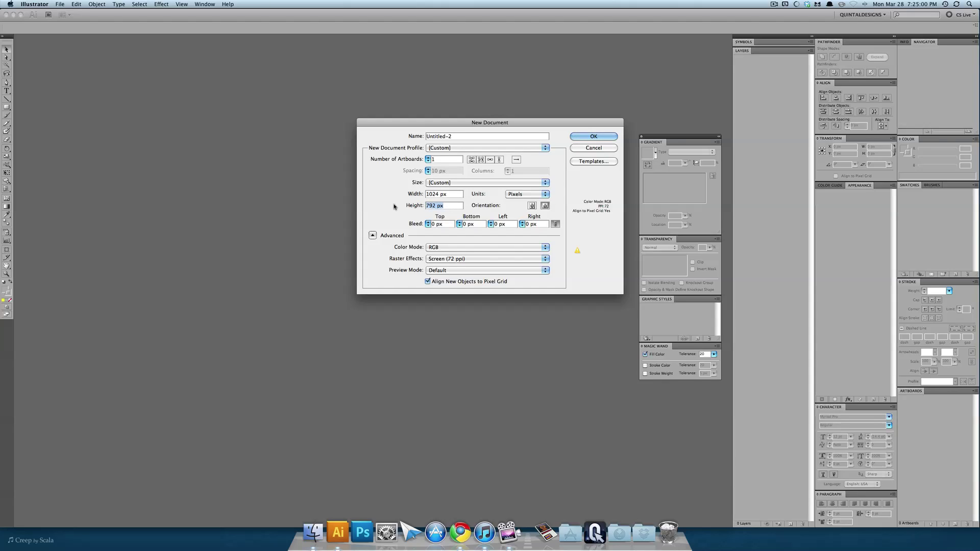
text(768)
click(429, 136)
text(iOS Dock)
- Create the document and draw a rectangle covering the whole artboard
key(Return)
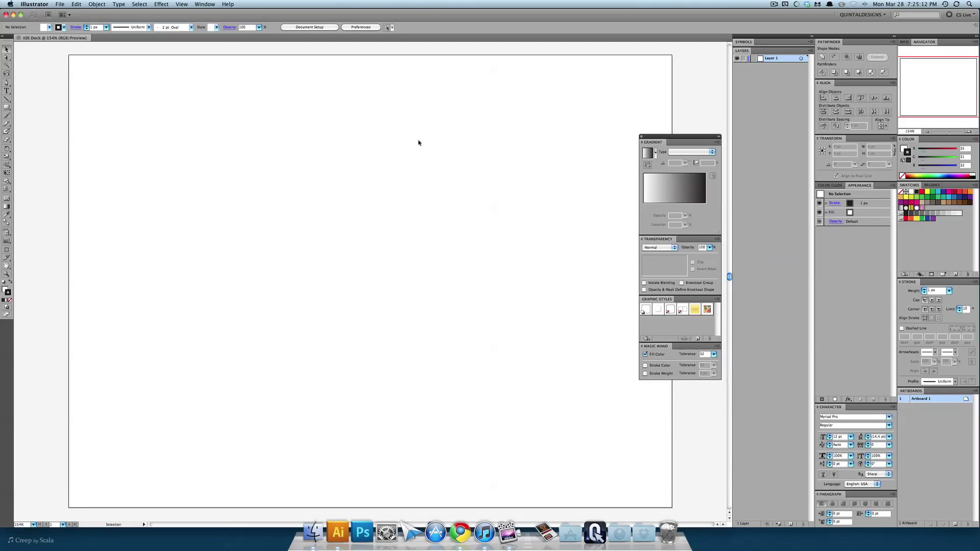
key(space)
drag(475, 148, 443, 148)
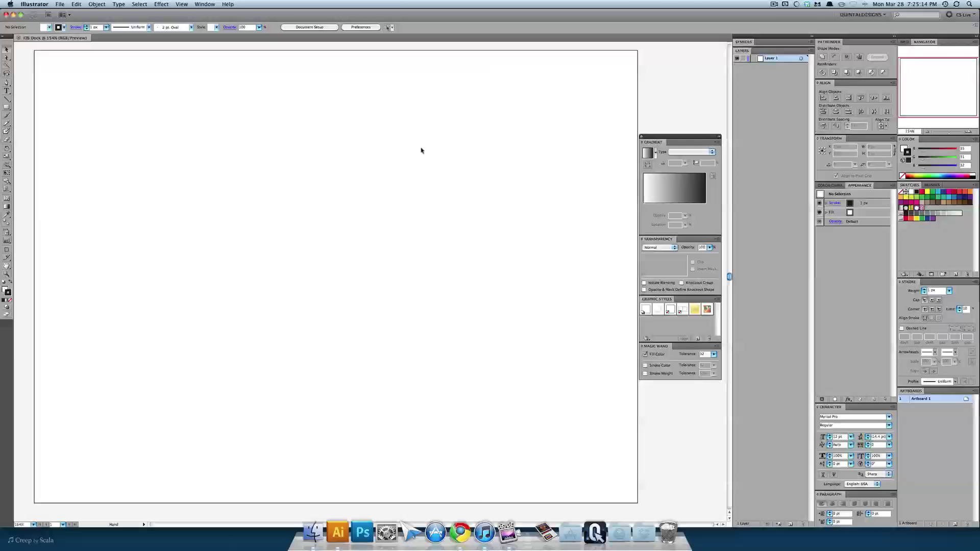
click(7, 108)
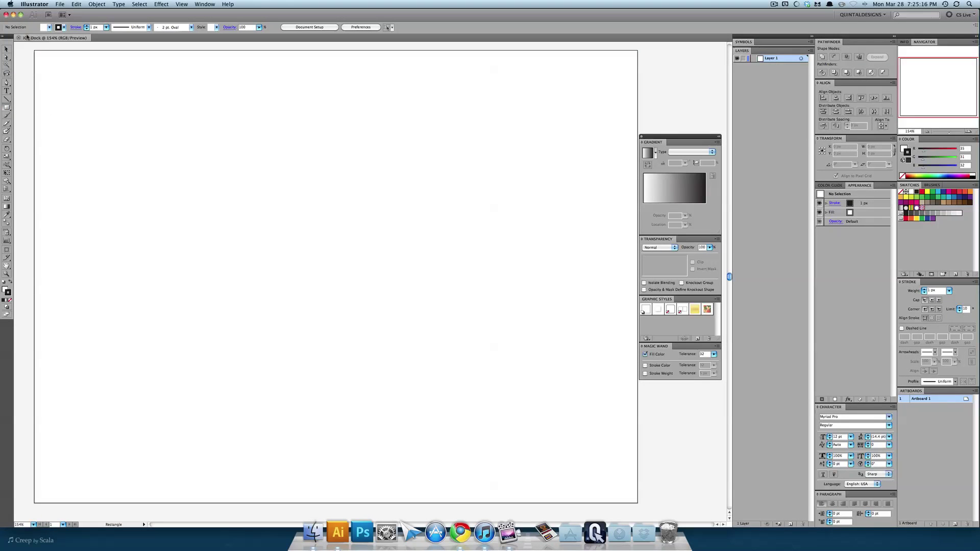
drag(34, 50, 645, 505)
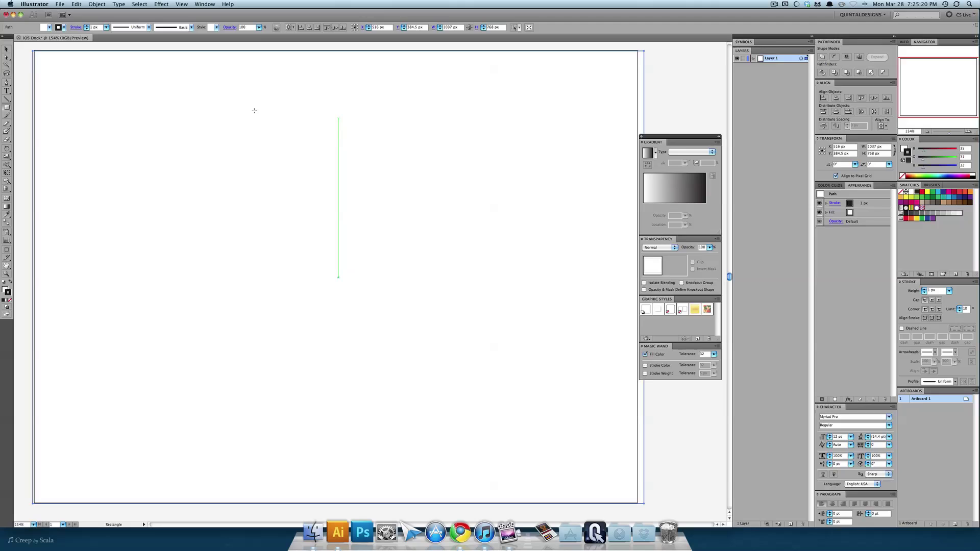
- Swap the rectangle's fill and stroke so it becomes a dark-filled background, then deselect it
click(6, 49)
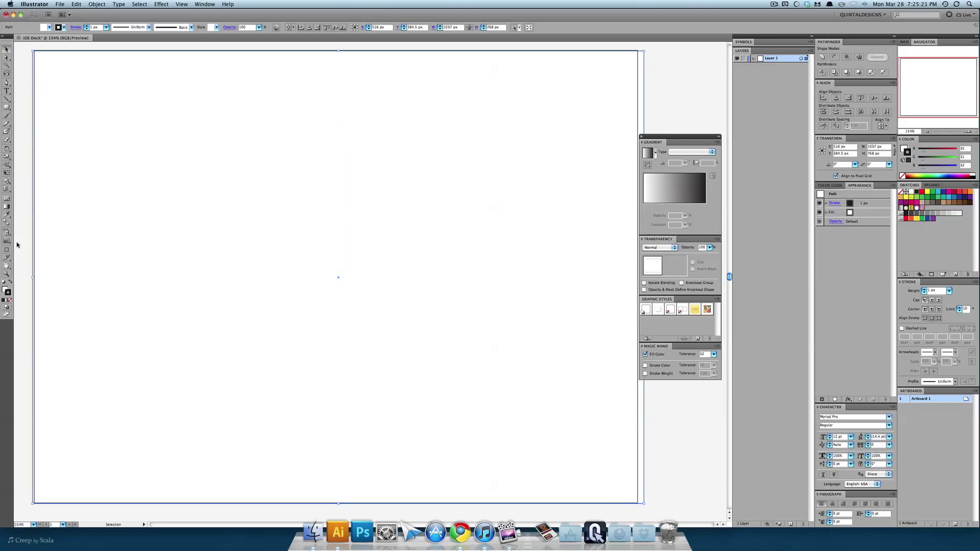
click(11, 282)
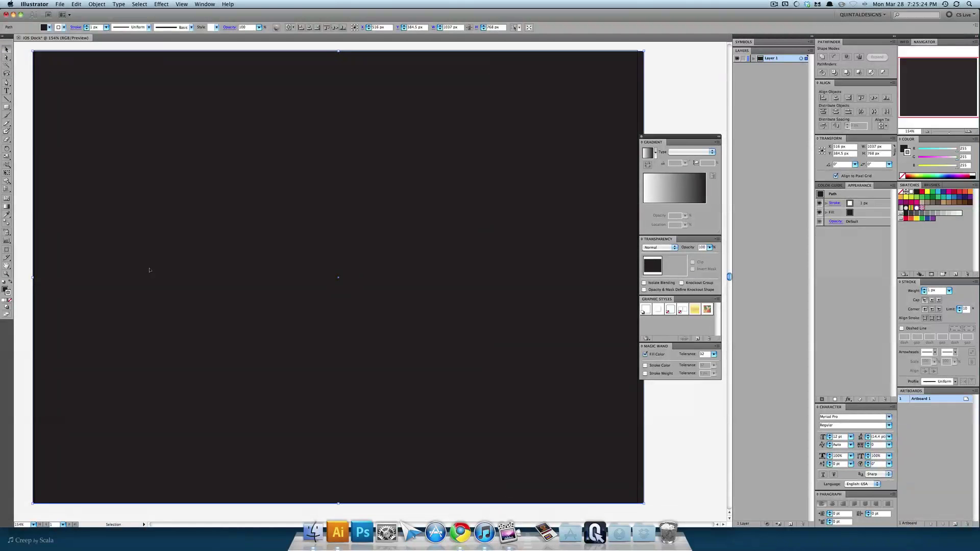
key(super+shift+a)
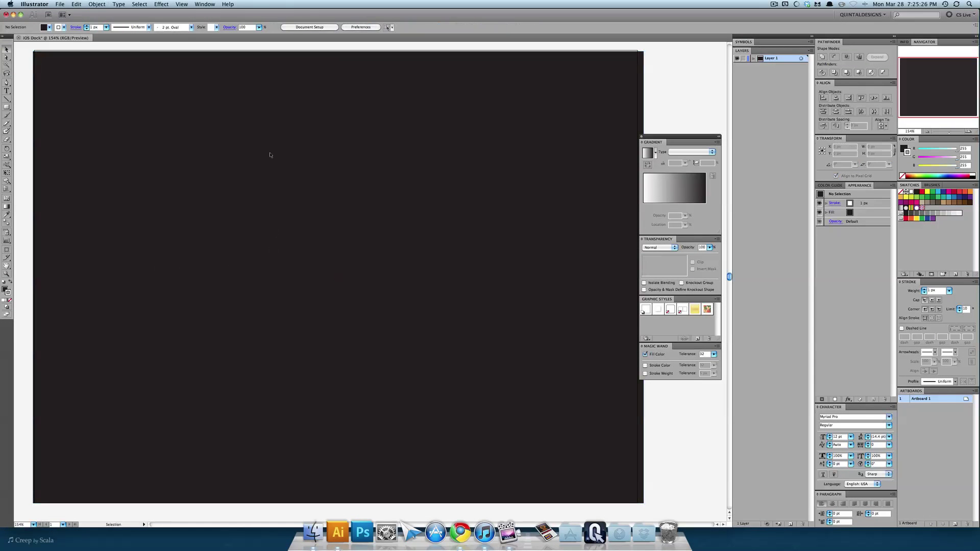
mouse_move(289, 157)
mouse_down()
mouse_move(301, 158)
mouse_move(291, 159)
mouse_up()
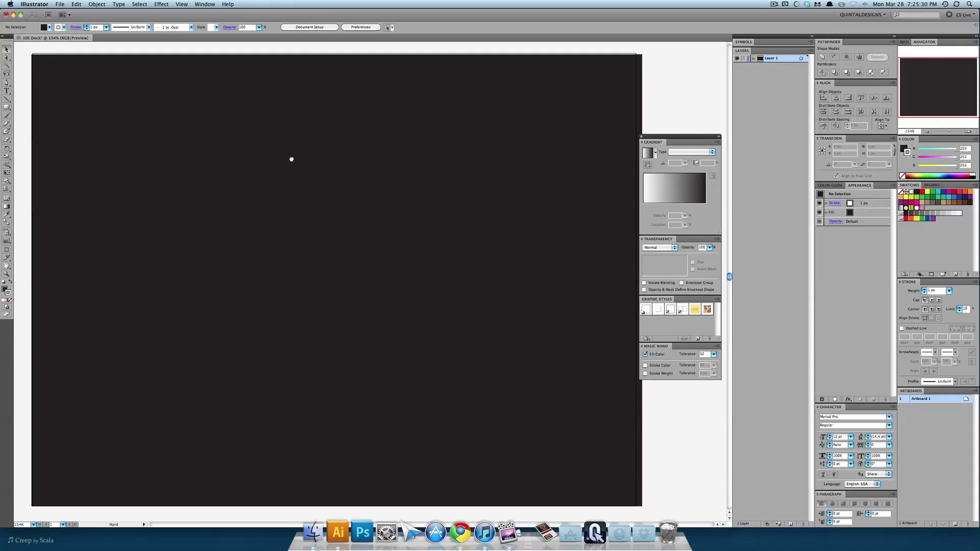
- Create a 1024 × 70 px rectangle by entering its exact size
click(6, 107)
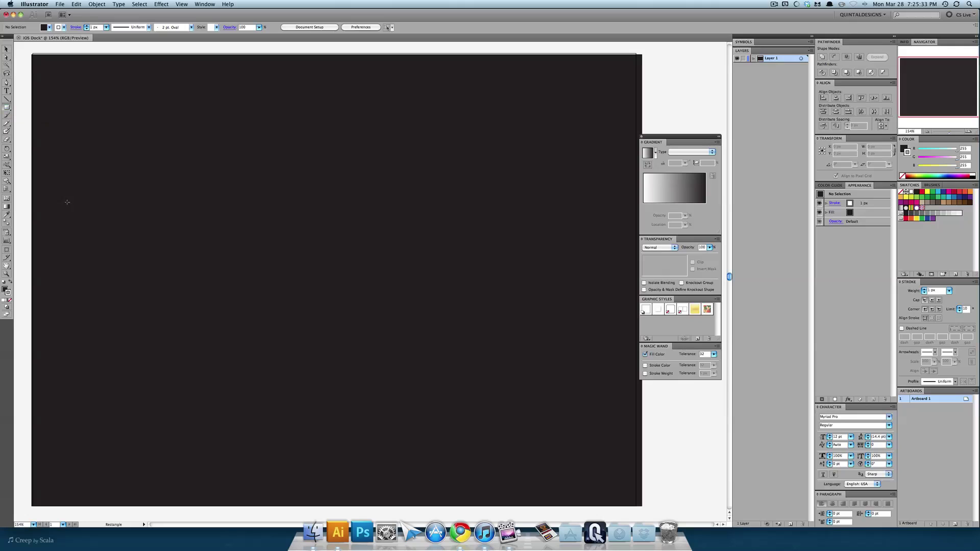
click(179, 295)
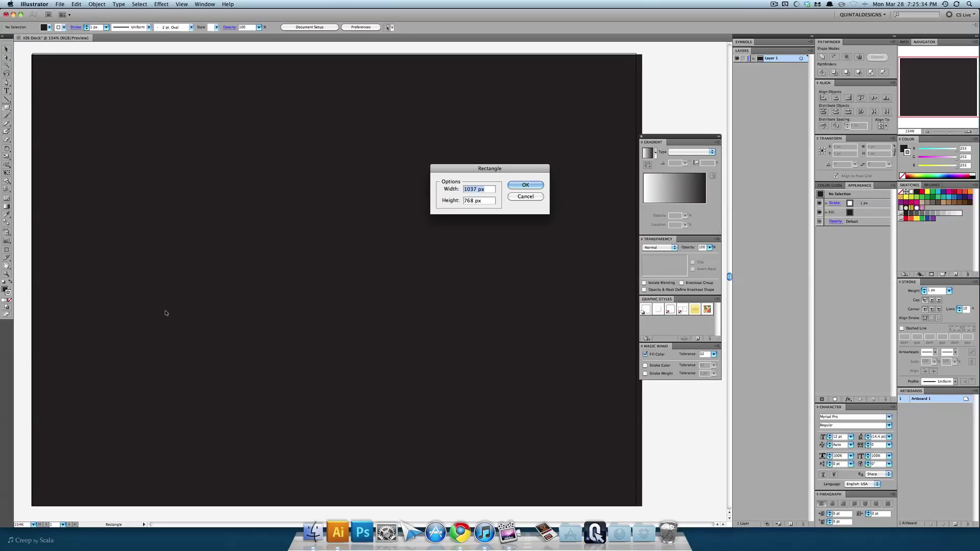
click(489, 190)
drag(489, 190, 454, 192)
text(1024)
key(Tab)
text(70)
key(Return)
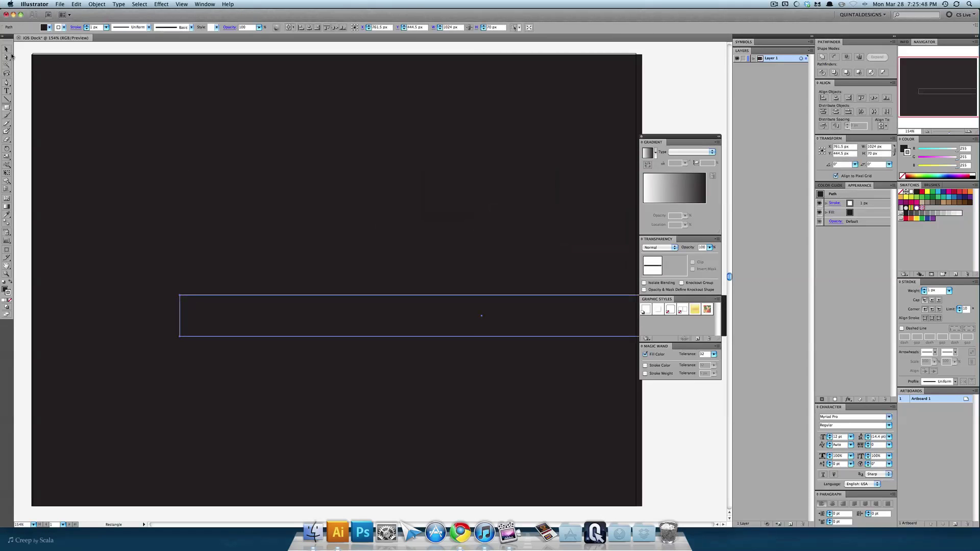
- Move the bar to the lower left of the artboard and fill it cyan
click(6, 50)
drag(307, 325, 159, 368)
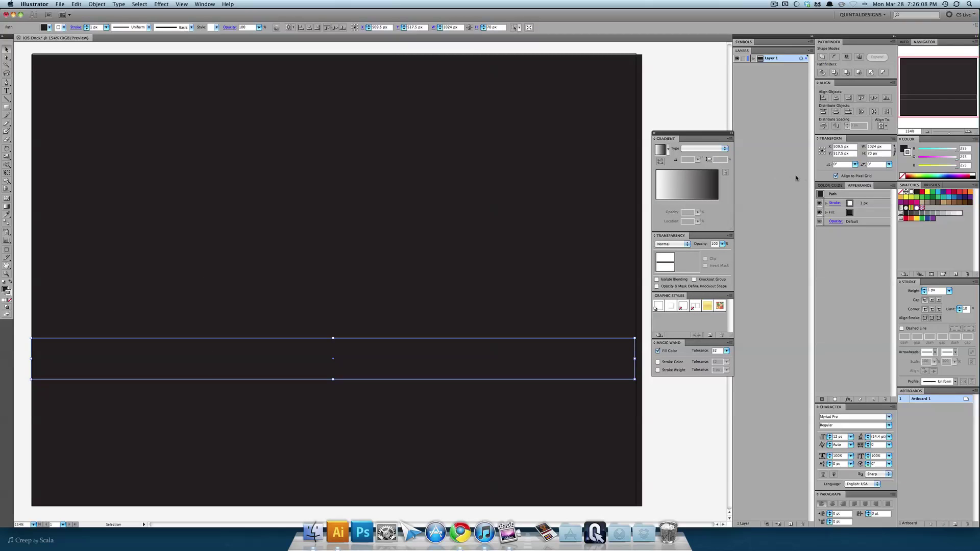
click(905, 148)
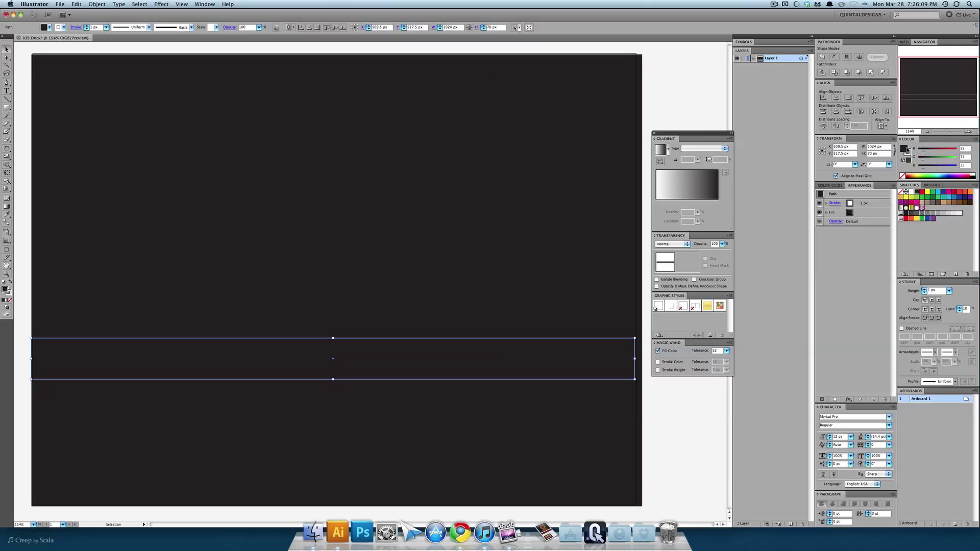
click(939, 192)
- Remove the cyan bar's stroke by setting it to None
click(644, 412)
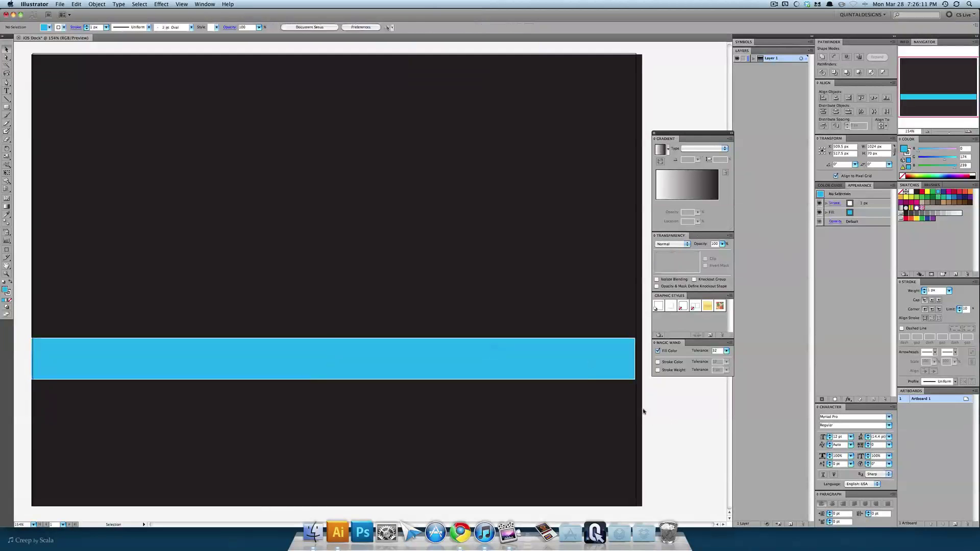
click(519, 352)
click(8, 293)
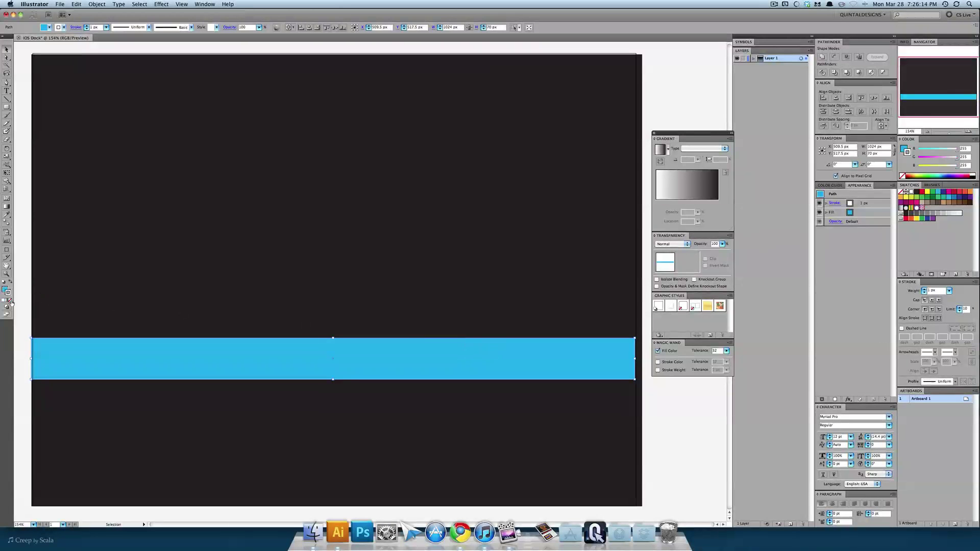
click(10, 300)
click(393, 337)
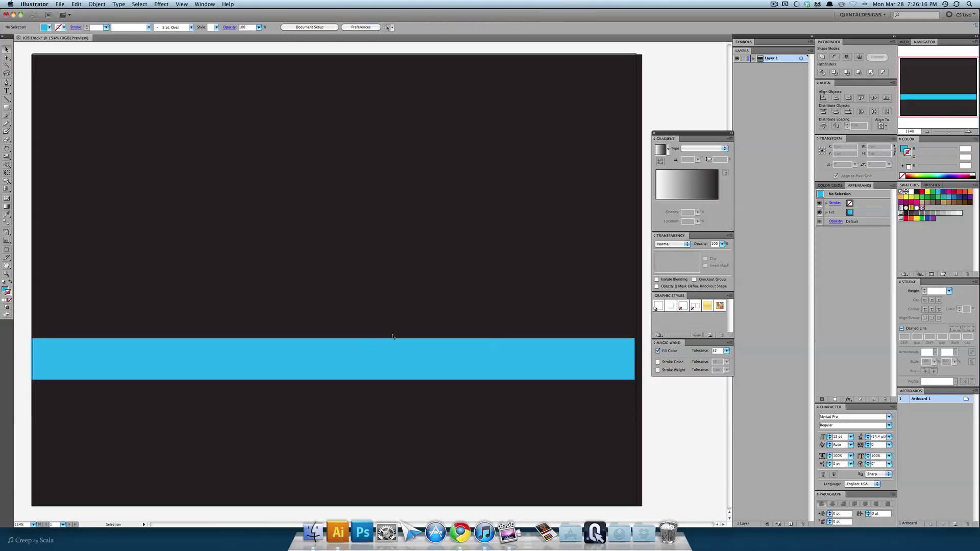
- Apply a 3D Rotate effect to the cyan bar with Preview on, reset to the Front position
click(384, 350)
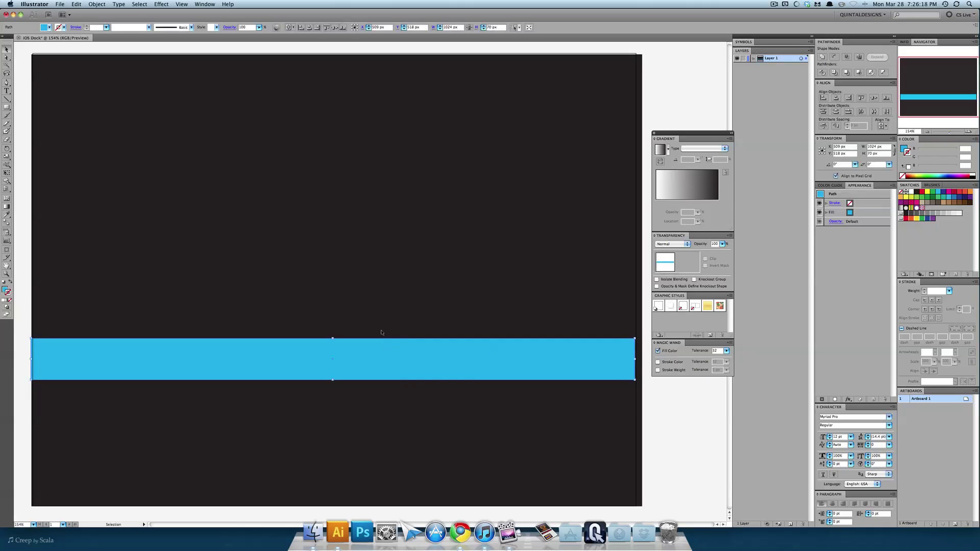
click(162, 6)
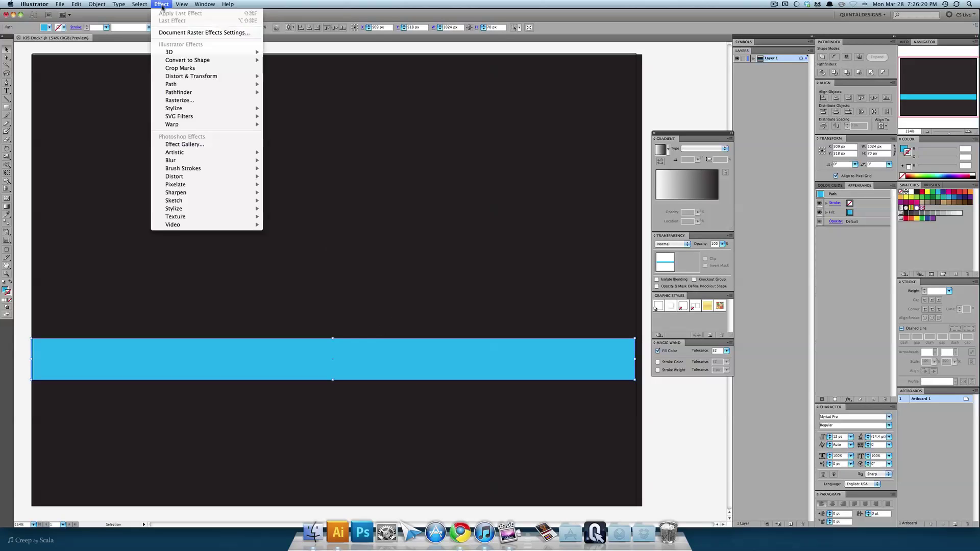
mouse_move(180, 52)
click(282, 66)
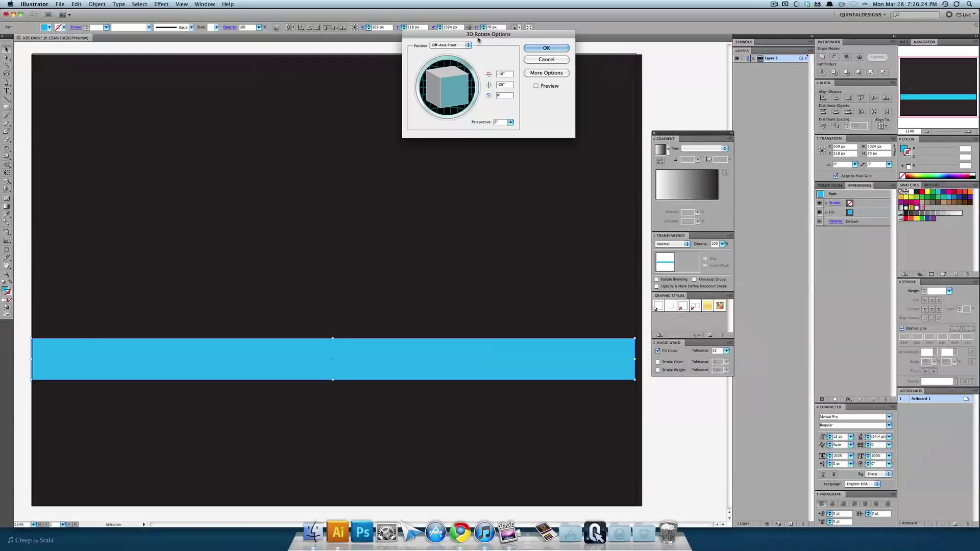
drag(479, 34, 435, 159)
click(492, 211)
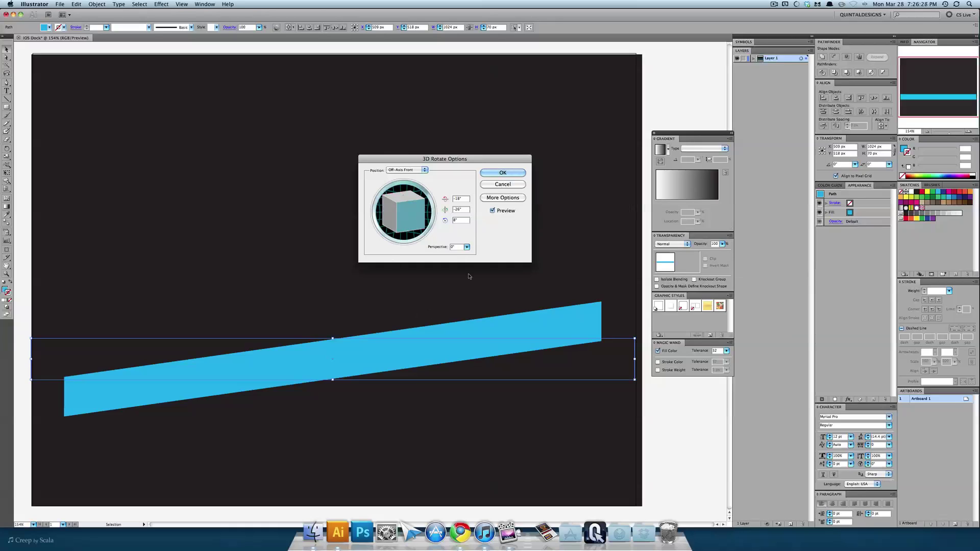
click(418, 171)
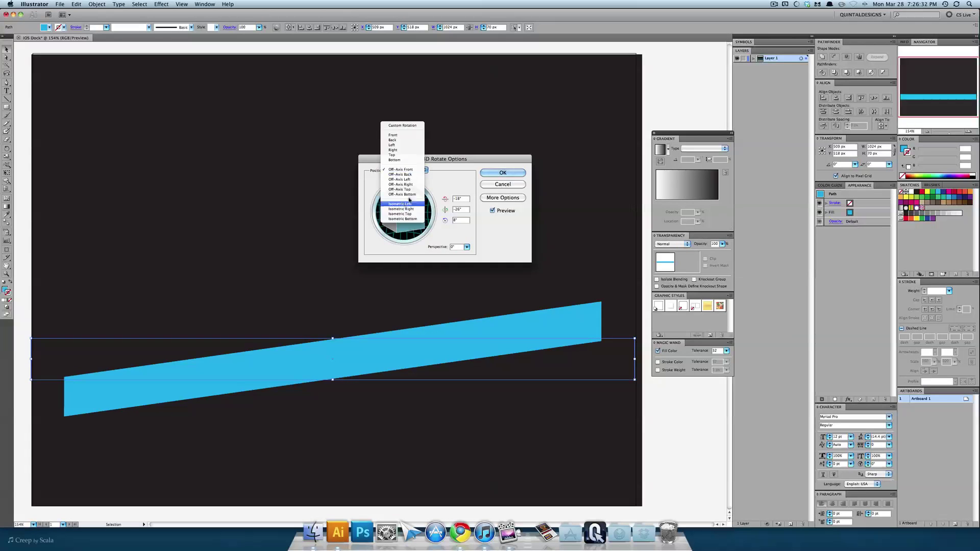
click(414, 136)
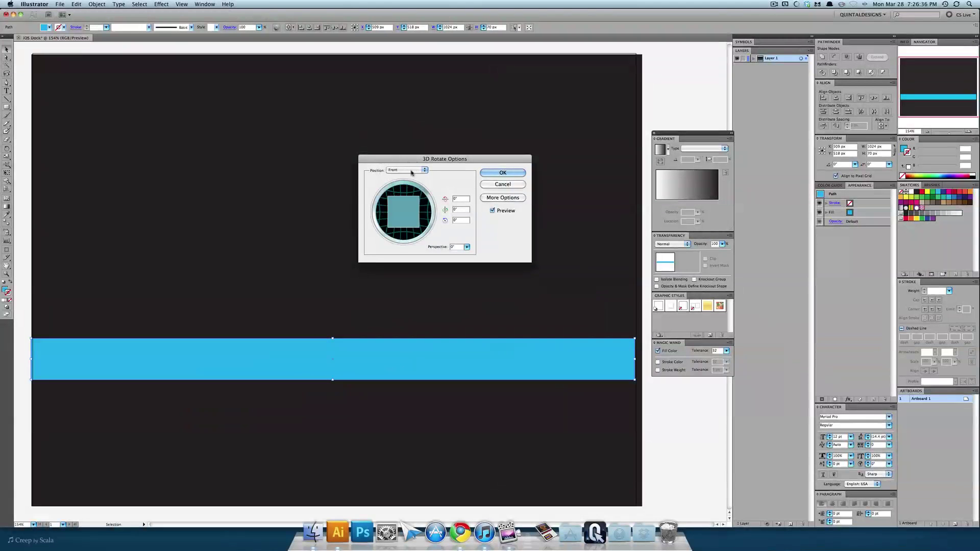
- Set the perspective to 132° and the X-axis rotation to 20°
click(466, 248)
drag(439, 258, 461, 257)
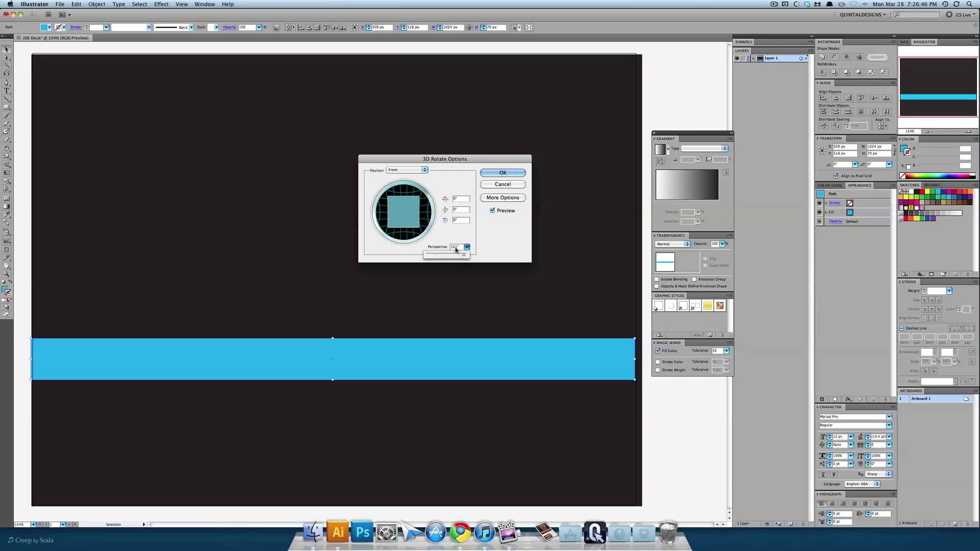
click(456, 248)
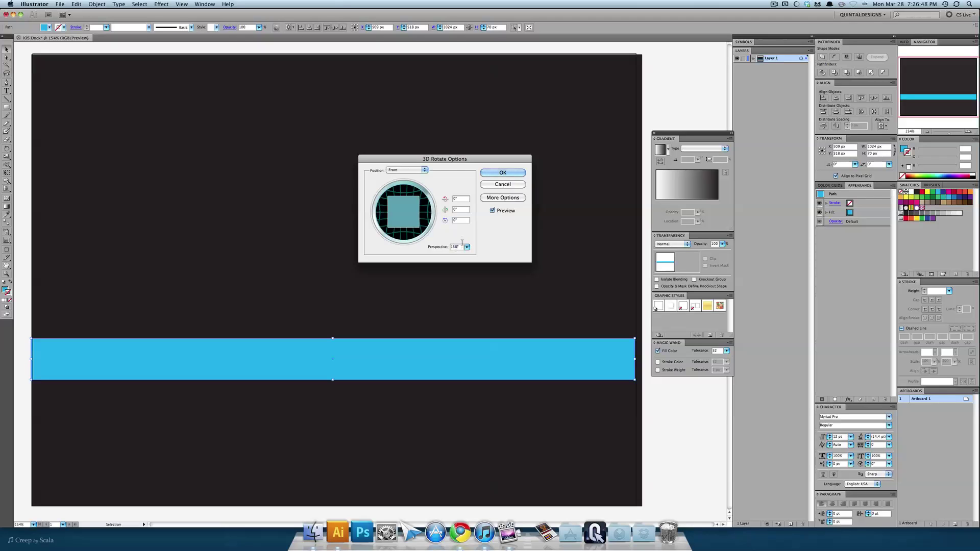
click(460, 199)
key(shift+Up)
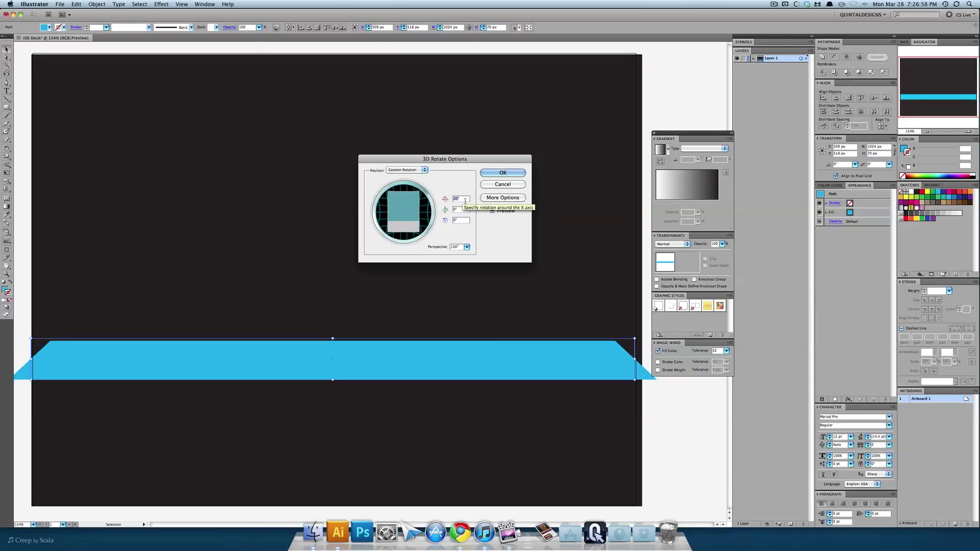
key(shift+Up)
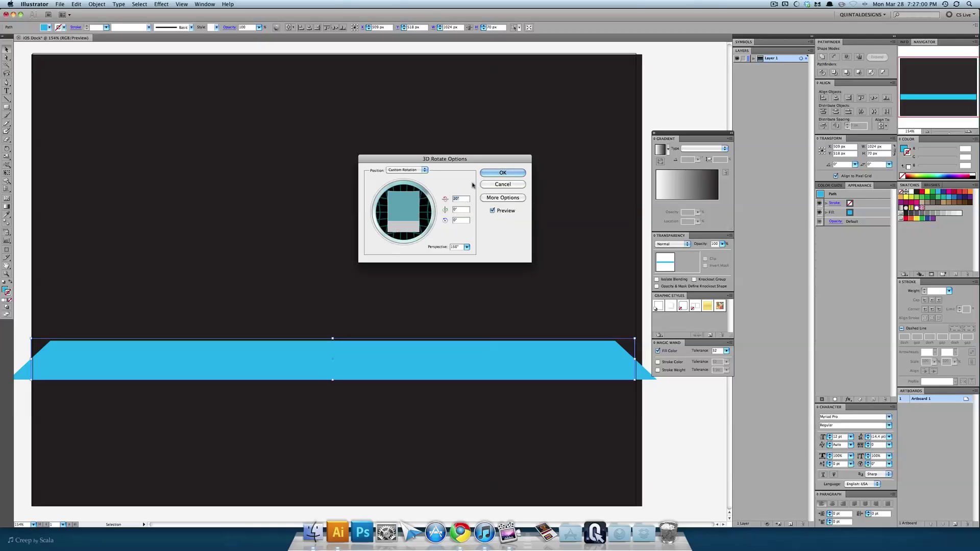
- Confirm the 3D rotation and narrow the tilted bar symmetrically about its centre
click(503, 174)
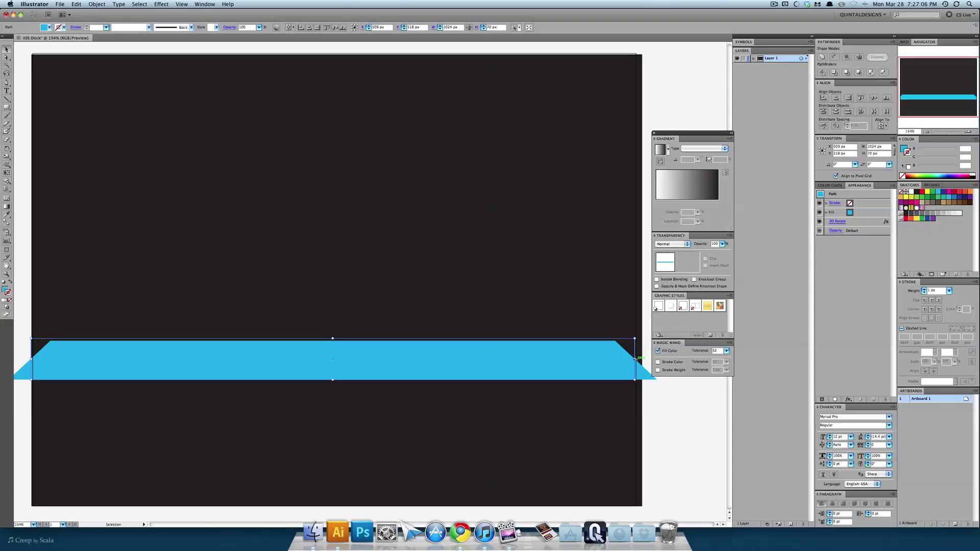
drag(637, 359, 605, 360)
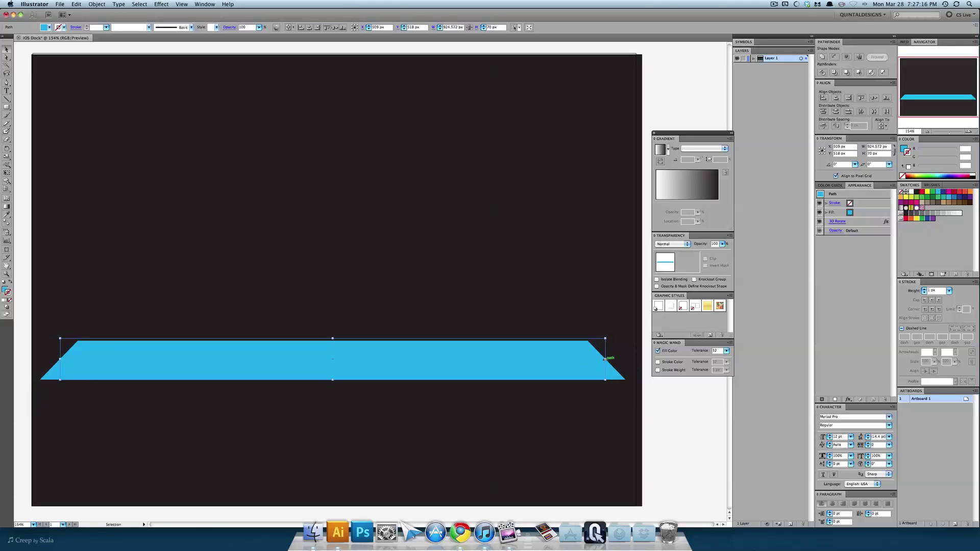
scroll(439, 326, left, 3)
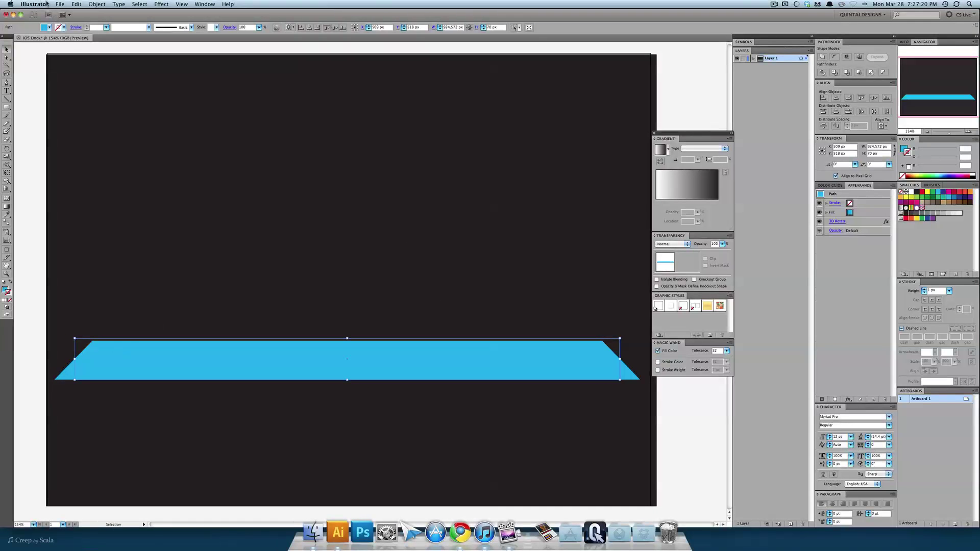
- Expand the 3D appearance into plain shapes and recolour the shelf orange-red
click(104, 5)
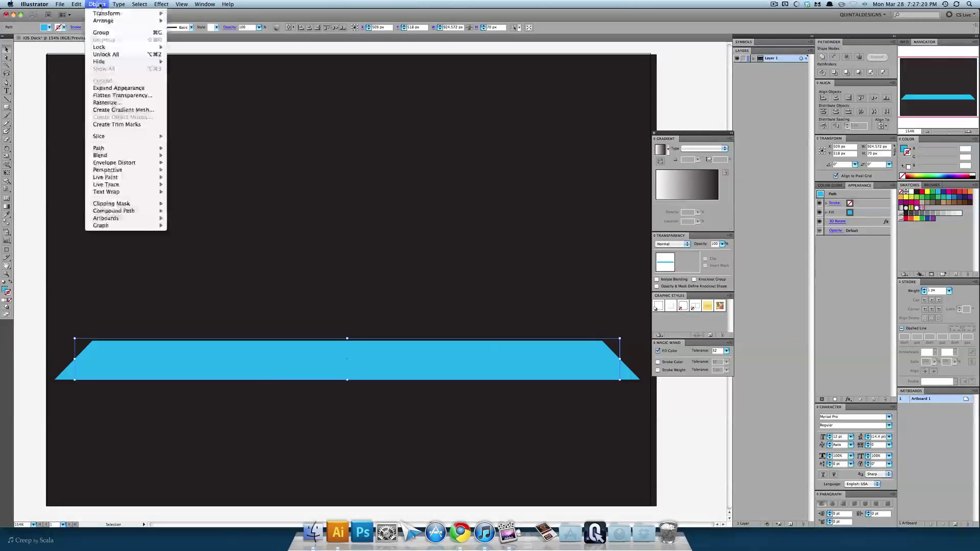
click(121, 88)
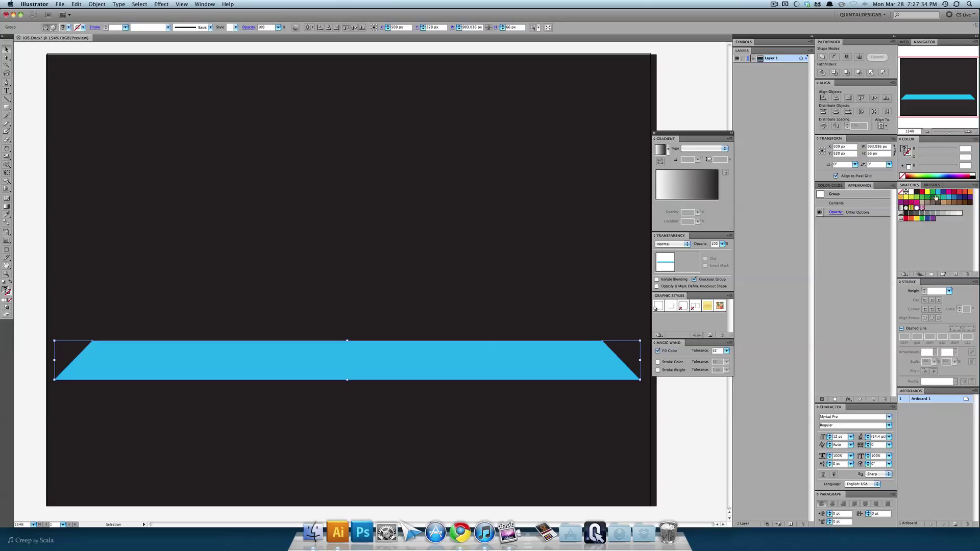
click(965, 193)
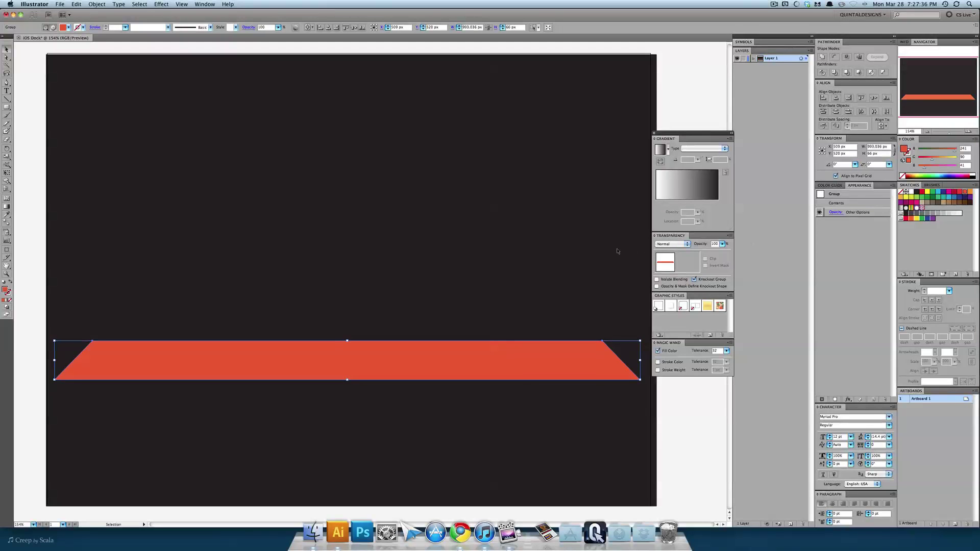
- Undo a trial raised copy of the shape and zoom the view to 100%
drag(483, 357, 483, 187)
click(559, 442)
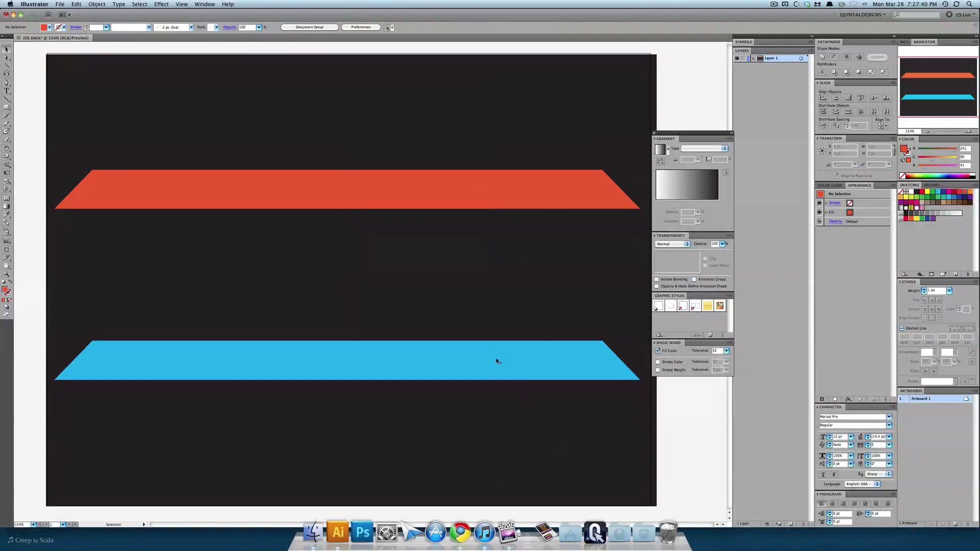
key(super+z)
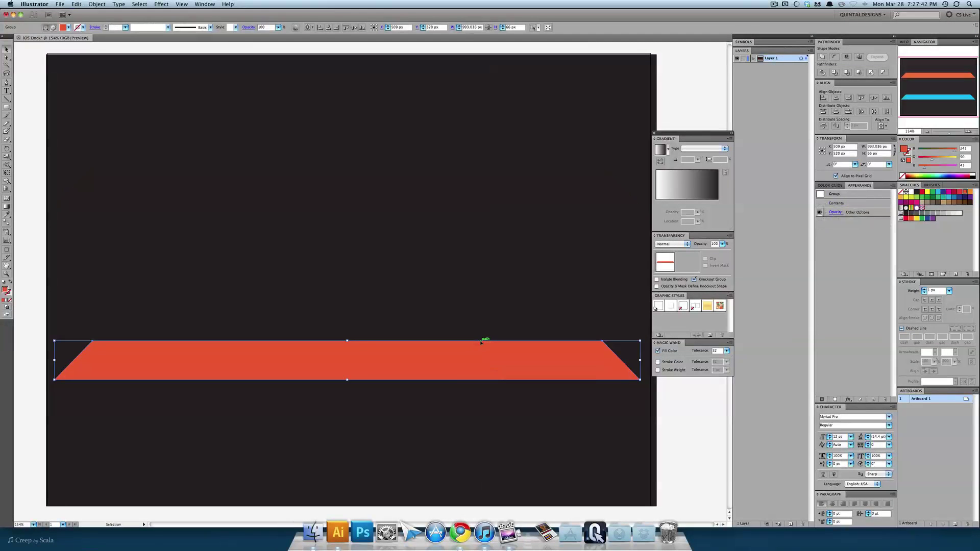
key(super+1)
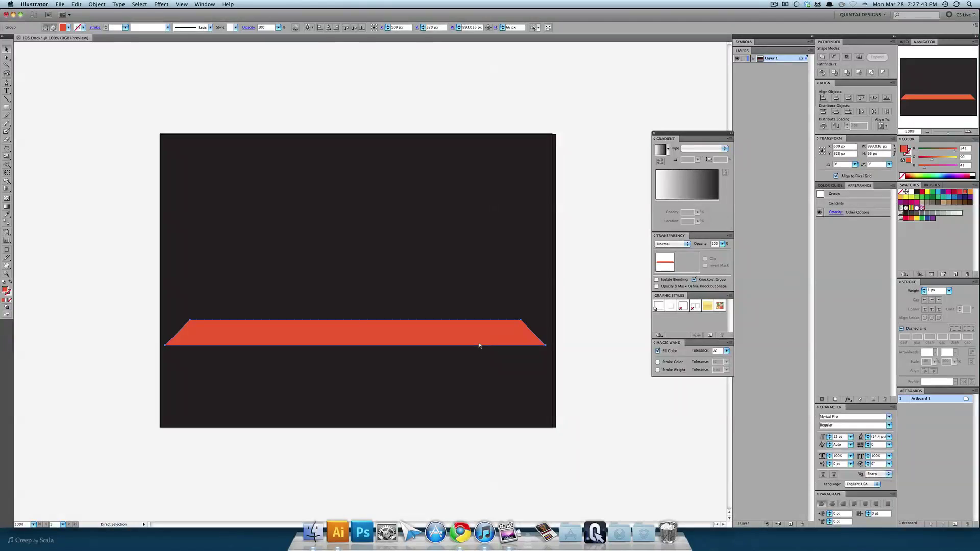
- Draw a Pen-tool wave from the shelf's left edge, bending mid-shape, to past its right edge
click(7, 83)
click(210, 333)
click(356, 332)
key(Delete)
click(356, 332)
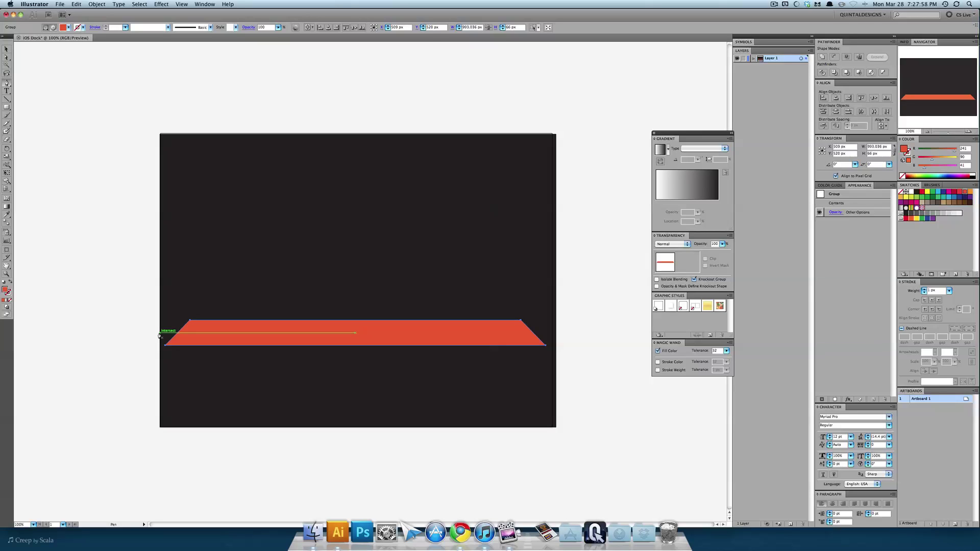
drag(160, 333, 358, 335)
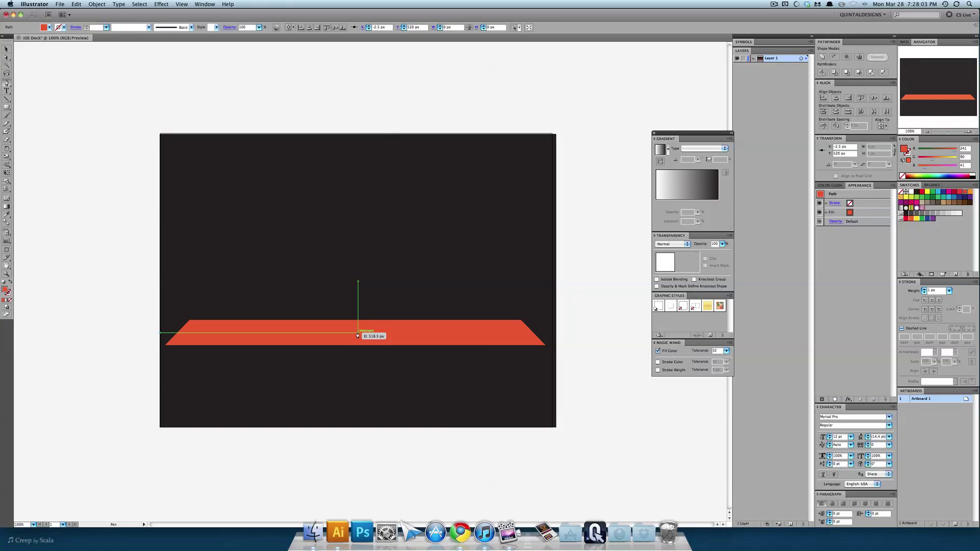
click(357, 334)
drag(385, 326, 447, 316)
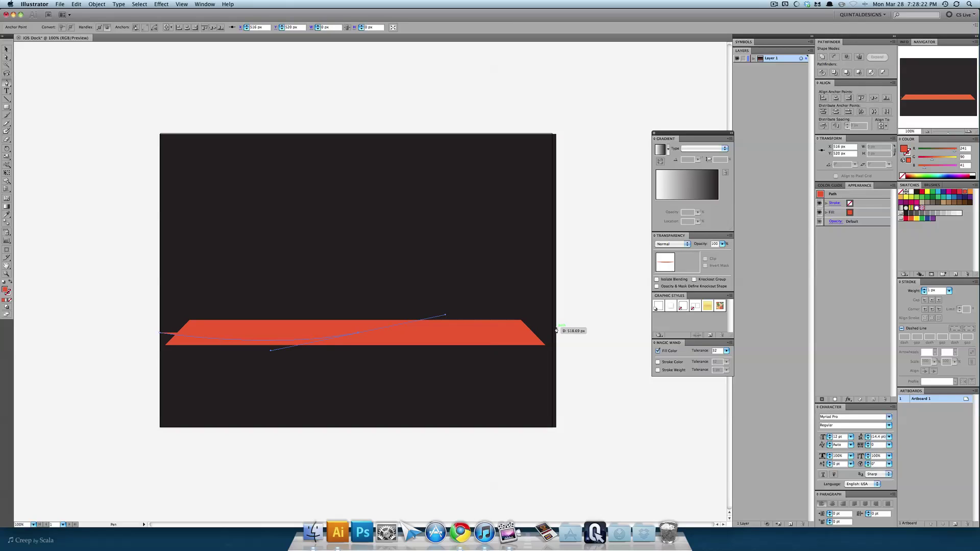
drag(556, 331, 567, 332)
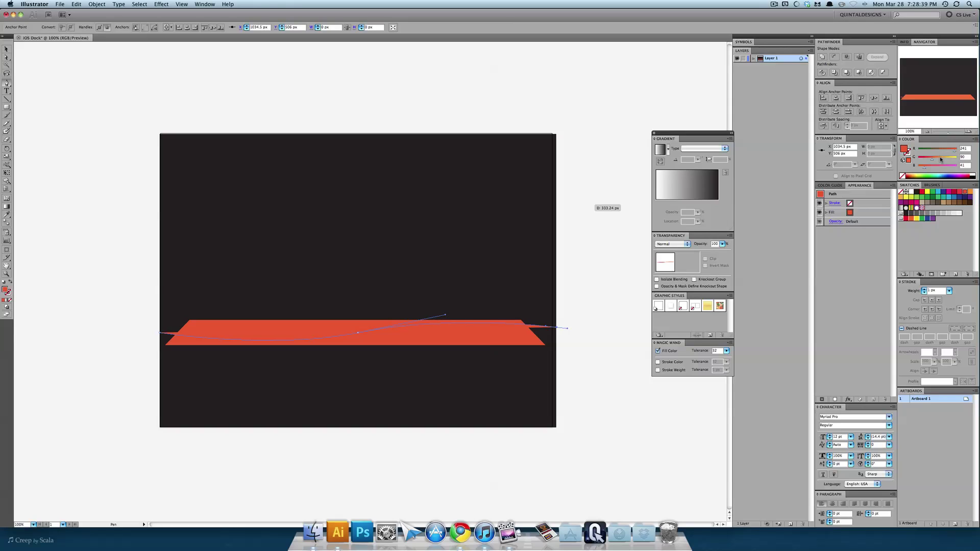
- Give the wavy curve a yellow stroke instead of a fill
drag(941, 159, 956, 159)
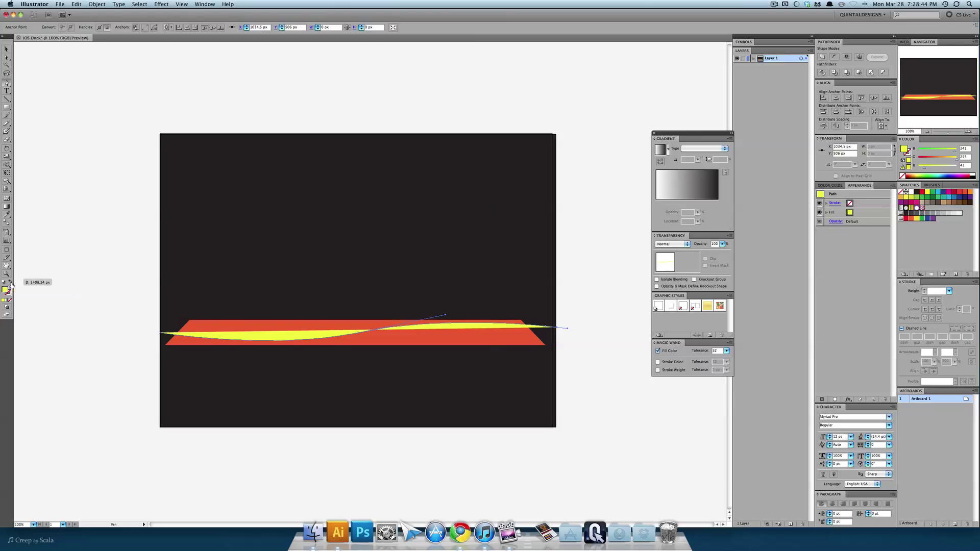
click(11, 284)
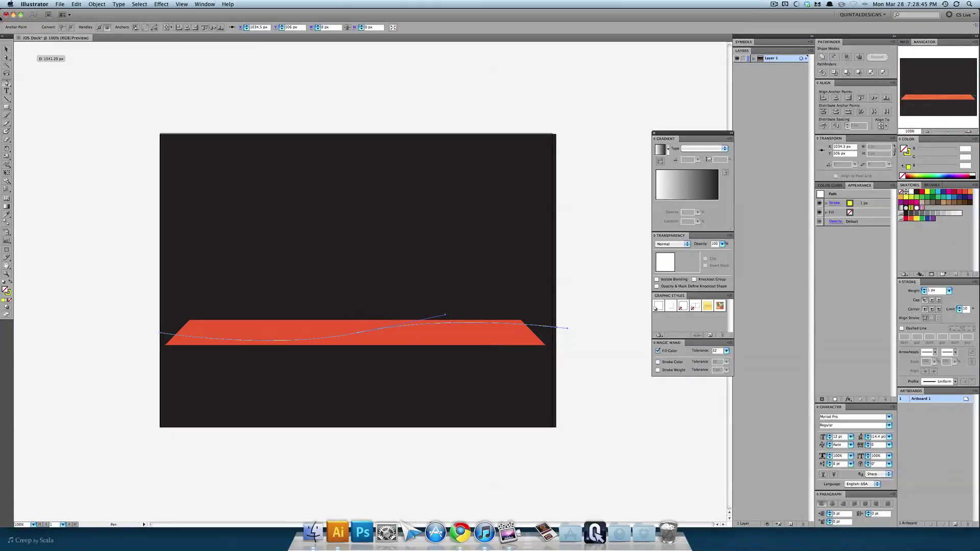
click(6, 49)
click(66, 80)
scroll(177, 167, left, 1)
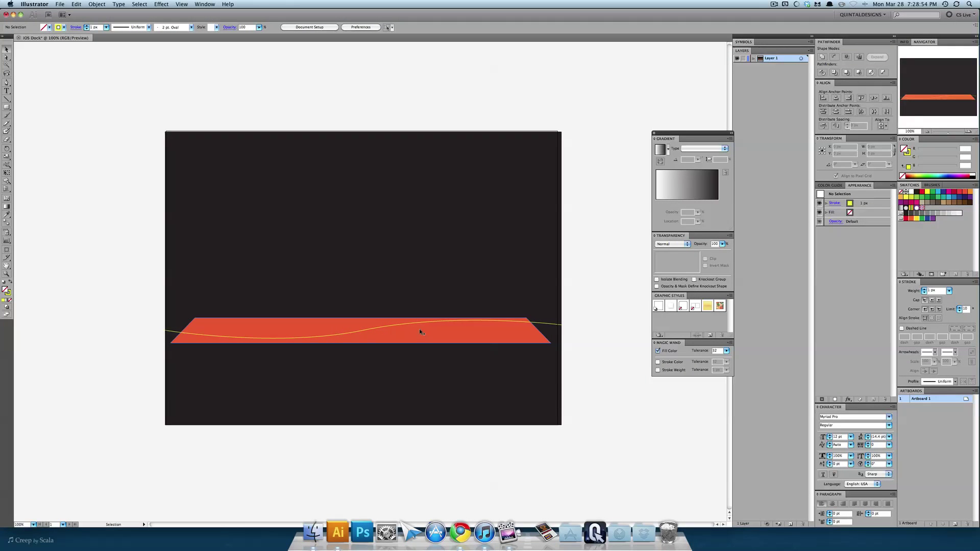
- Divide the orange-red shelf along the curve with Pathfinder Divide
click(378, 329)
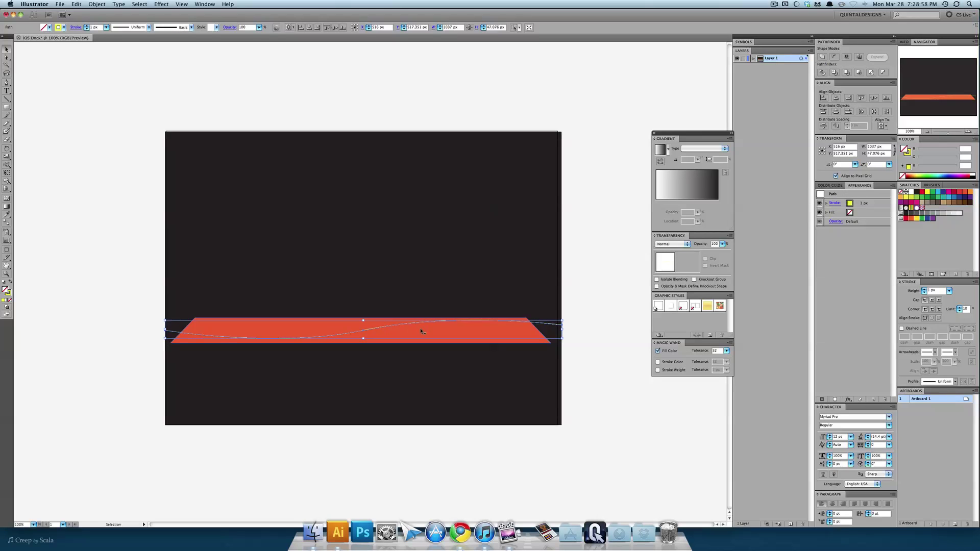
shift+click(449, 339)
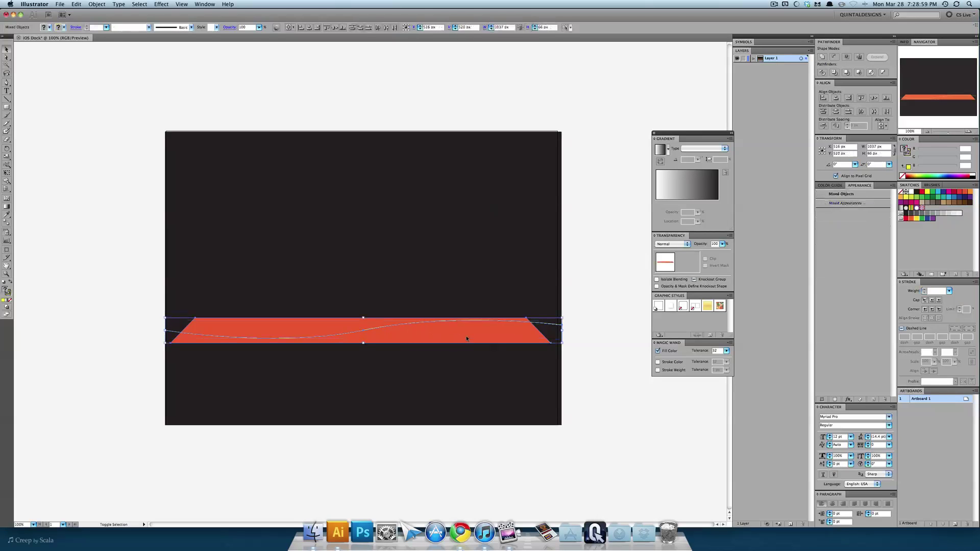
click(821, 73)
- Recolour the lower divided piece blue and draw a straight line along its bottom edge
click(486, 125)
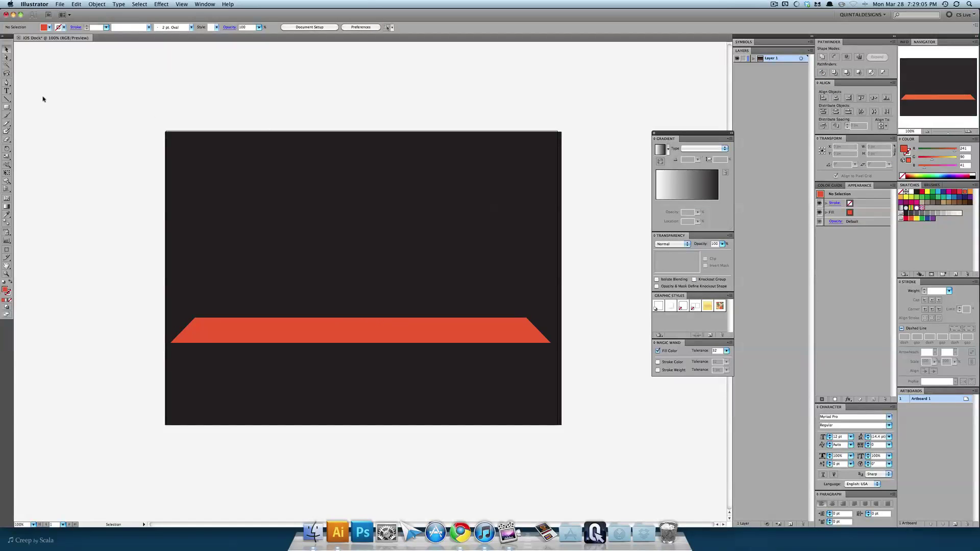
click(6, 57)
click(430, 340)
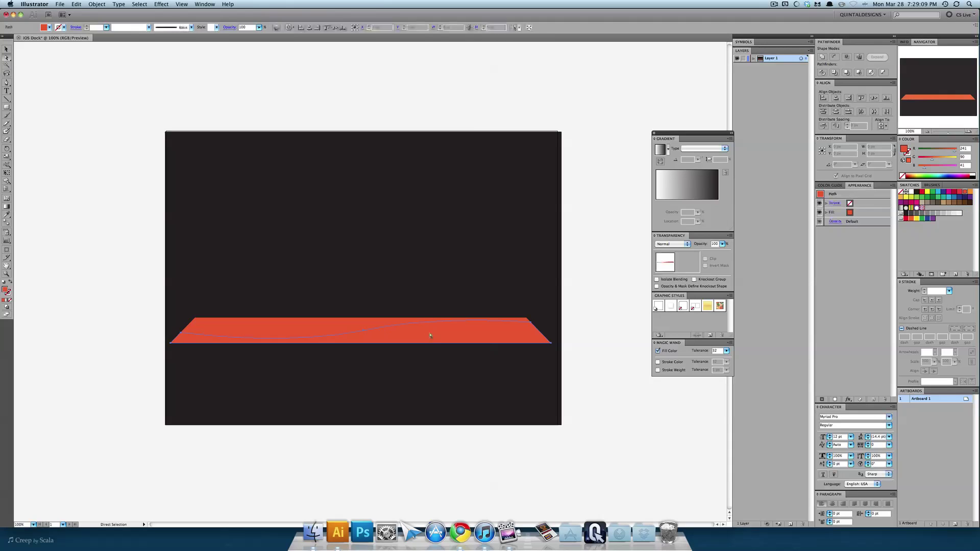
key(ctrl+shift+a)
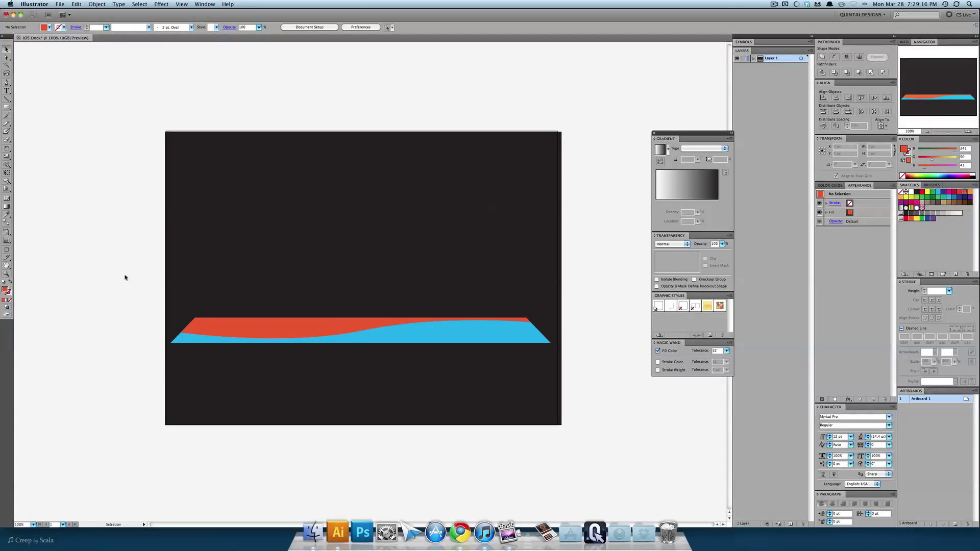
key(\)
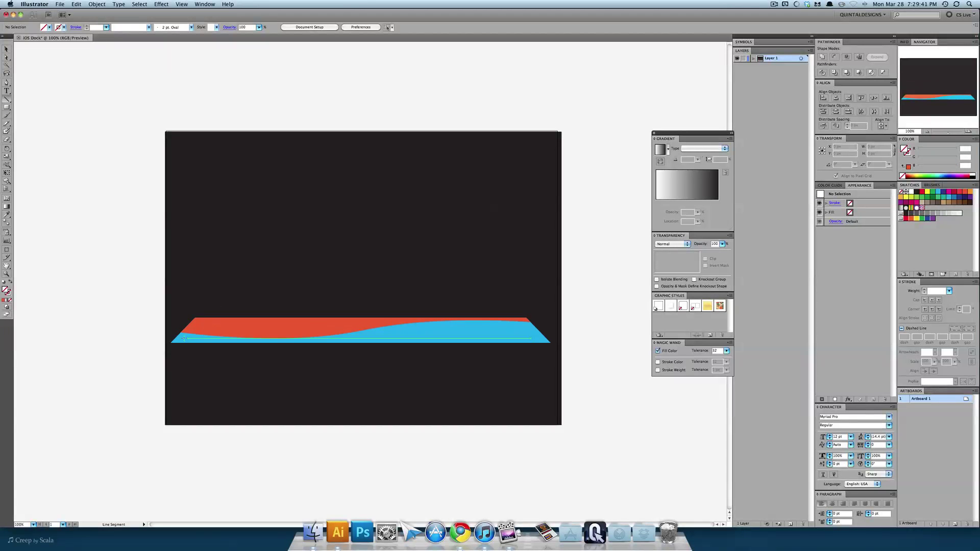
drag(170, 343, 551, 343)
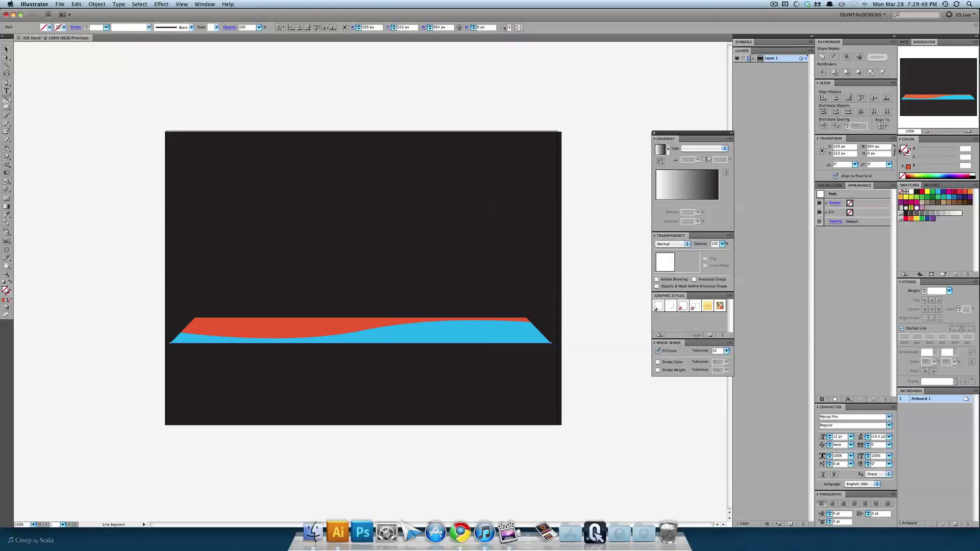
- Give the bottom edge line a 3 px stroke weight
click(924, 291)
key(Return)
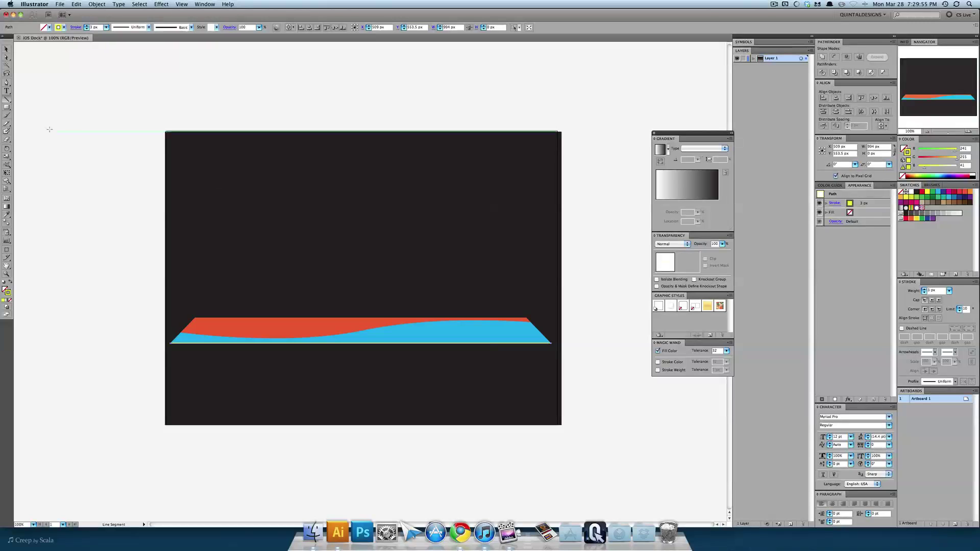
key(v)
click(339, 347)
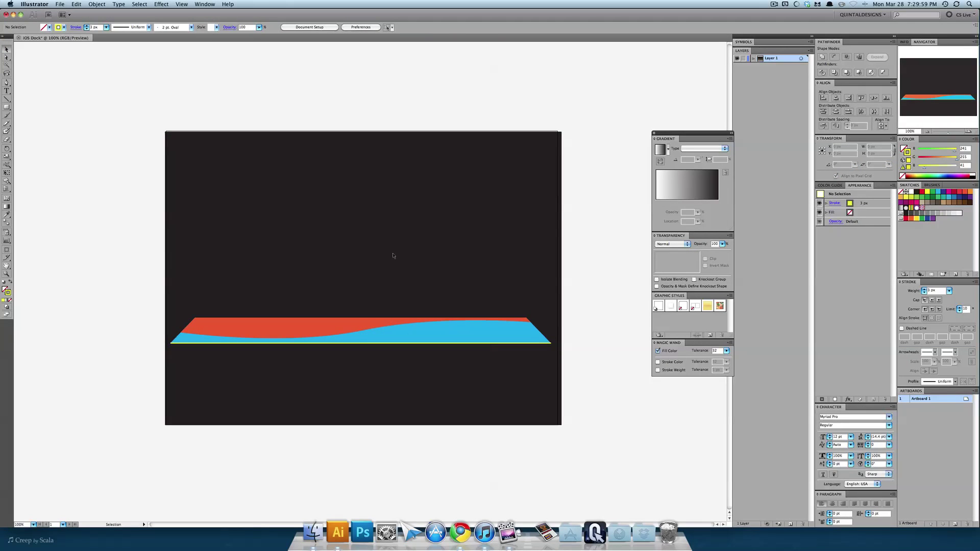
- Show the rulers in pixel units and reselect the bottom edge line
key(super+r)
right_click(310, 45)
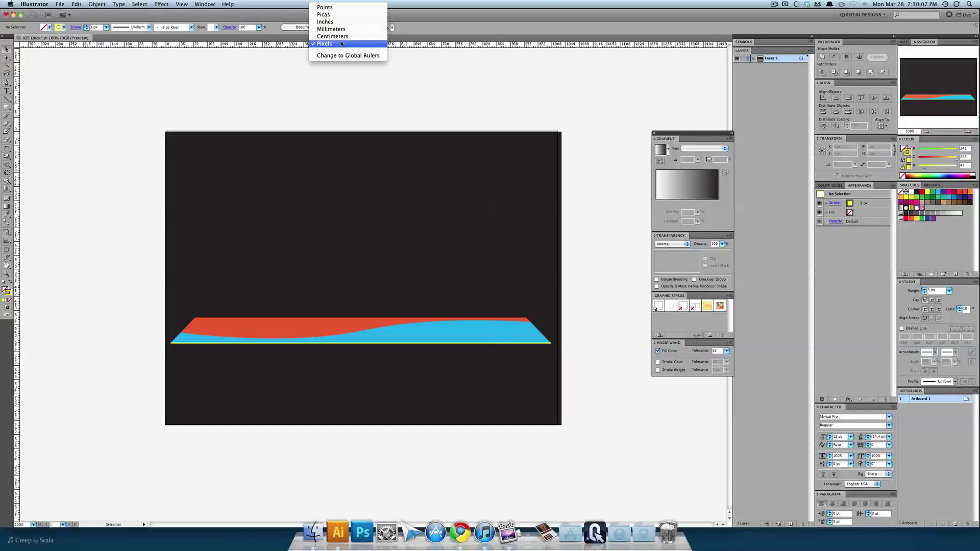
click(253, 74)
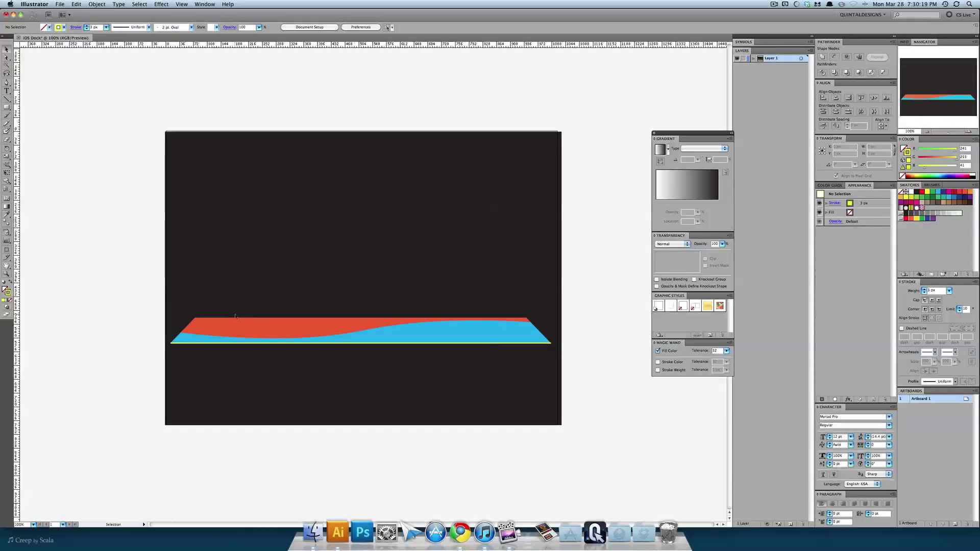
click(372, 345)
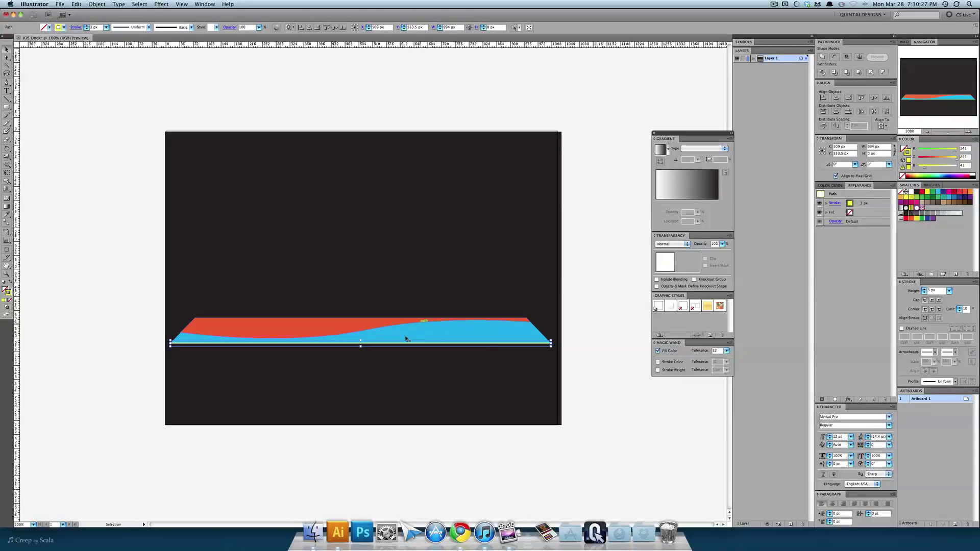
- Recolour the edge line's stroke with the light grey K=10 swatch
click(955, 215)
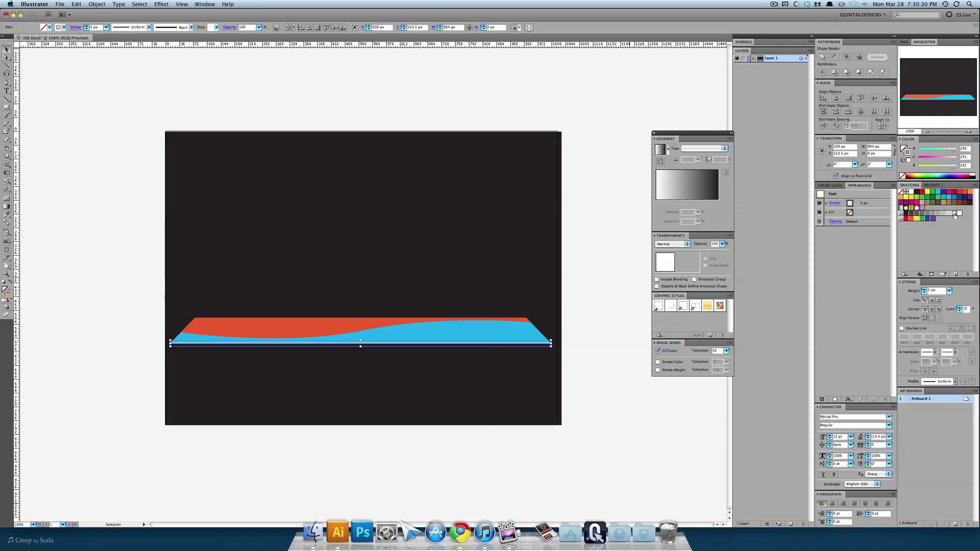
click(619, 265)
scroll(435, 341, down, 1)
scroll(435, 340, down, 2)
scroll(435, 340, left, 2)
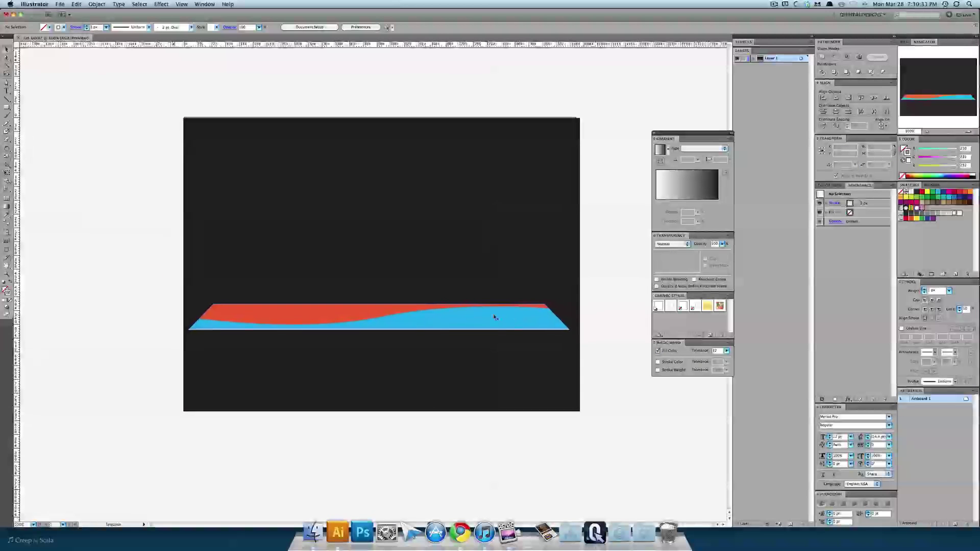
- Select both wave shapes and fill them with a linear gradient
click(373, 305)
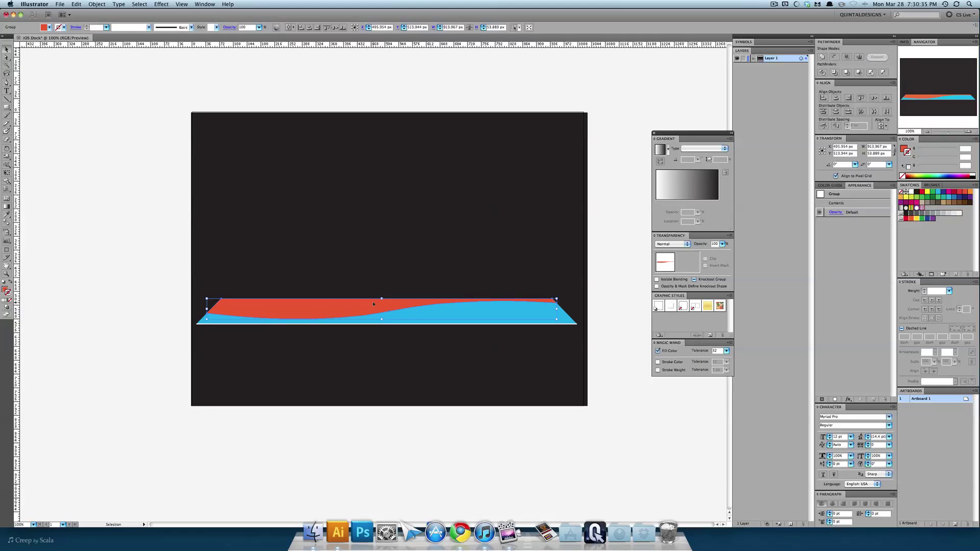
shift+click(454, 318)
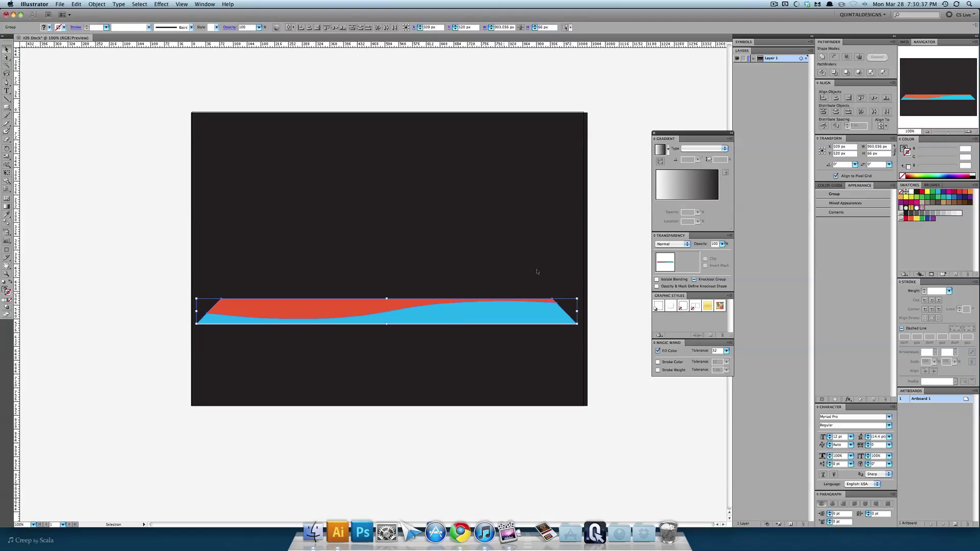
drag(697, 136, 656, 121)
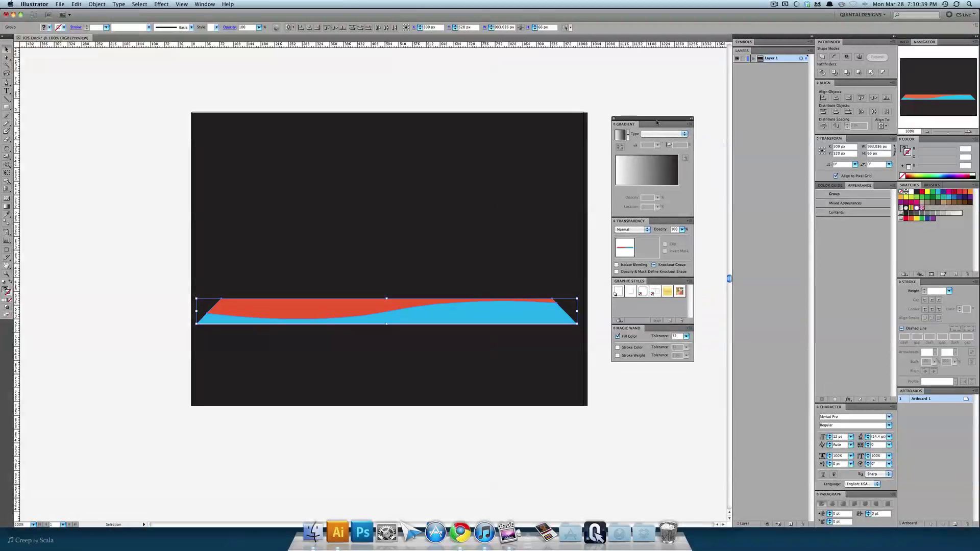
click(647, 179)
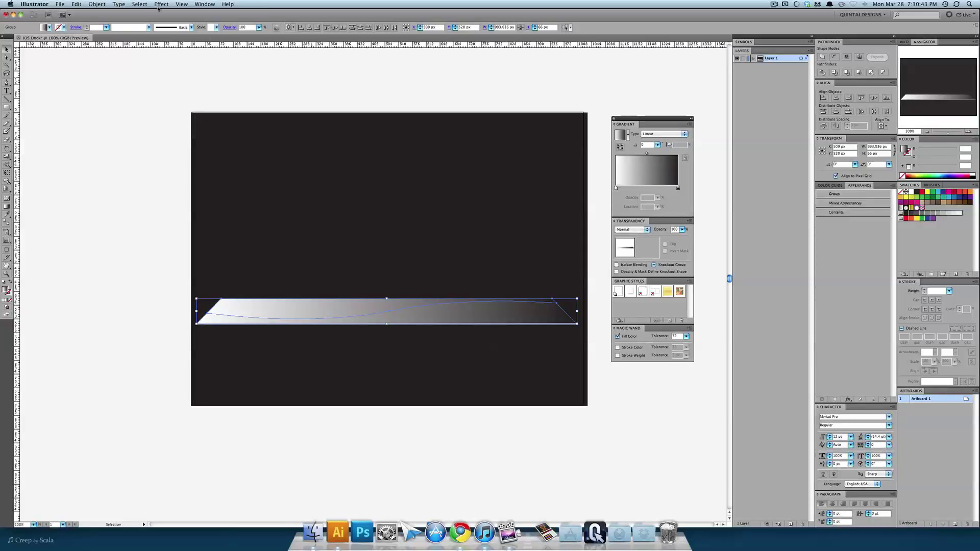
click(177, 6)
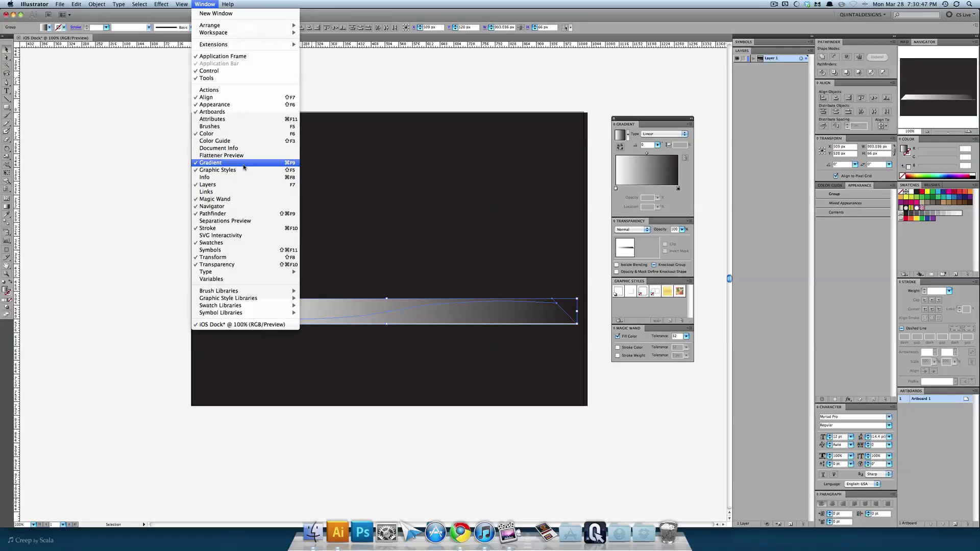
mouse_move(182, 5)
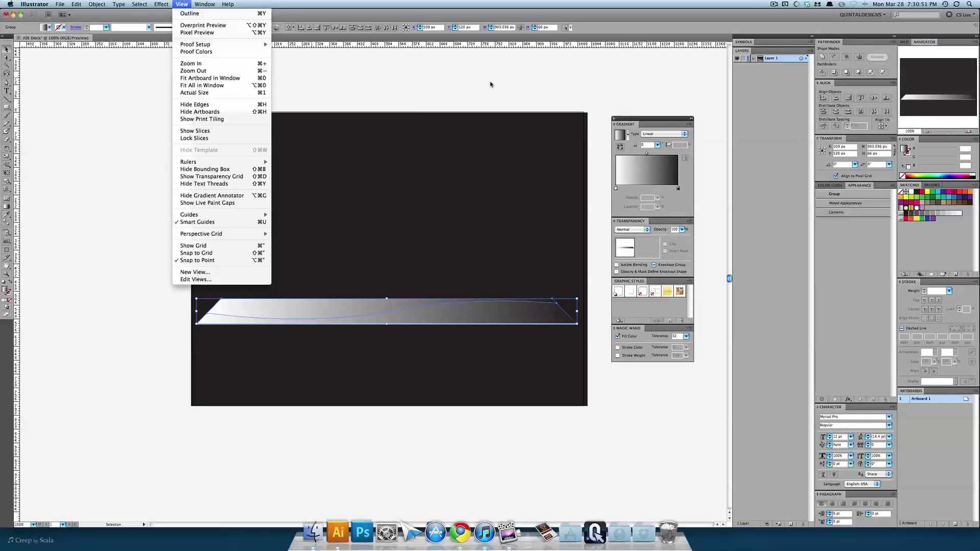
click(512, 83)
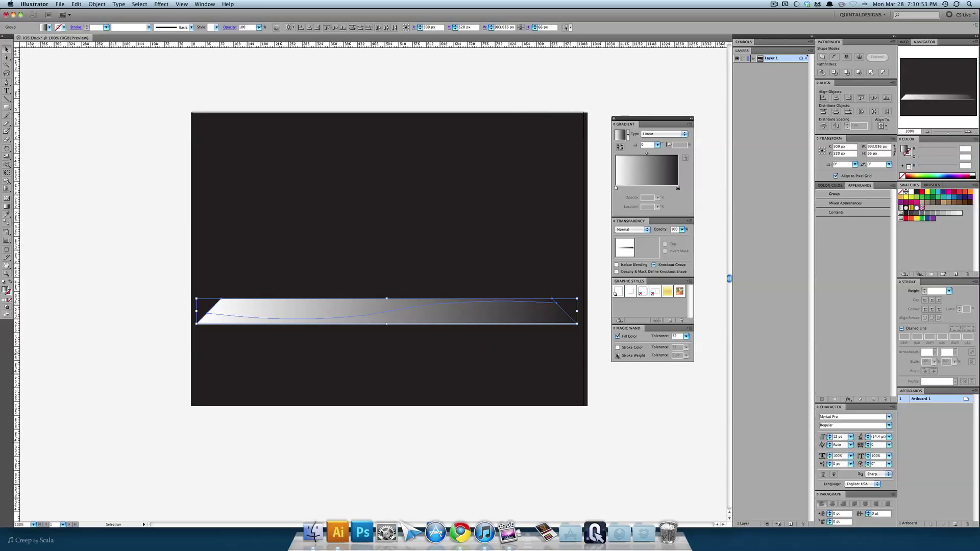
- Make the right gradient stop white at 0% opacity and the left stop 27% opacity
click(679, 189)
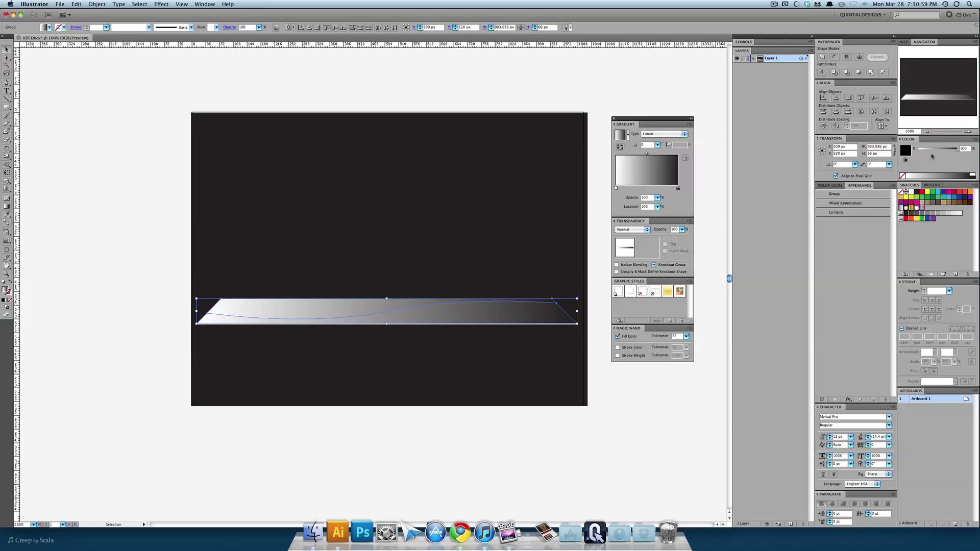
drag(932, 156, 919, 152)
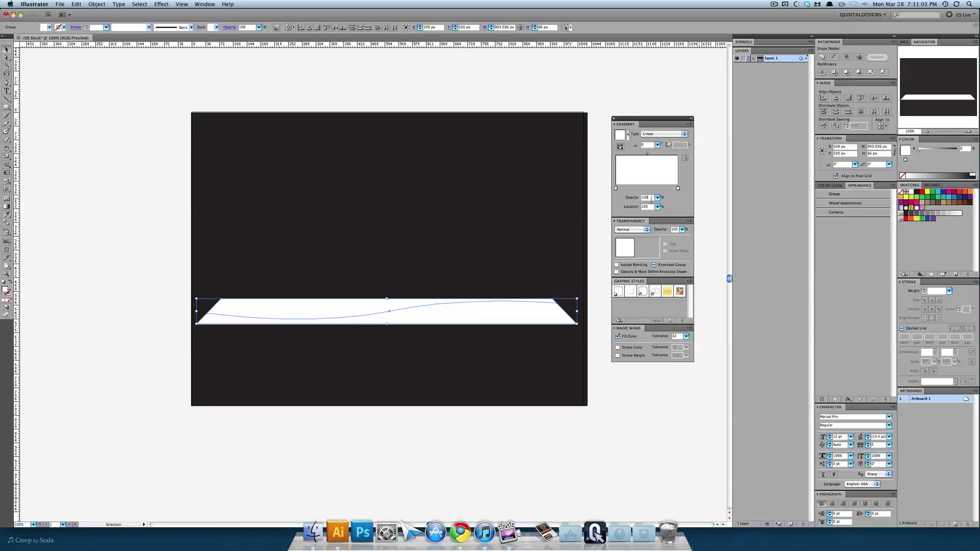
key(shift+Down)
key(shift+Down)
key(shift+Down)
key(shift+Down)
key(shift+Down)
key(shift+Down)
key(shift+Down)
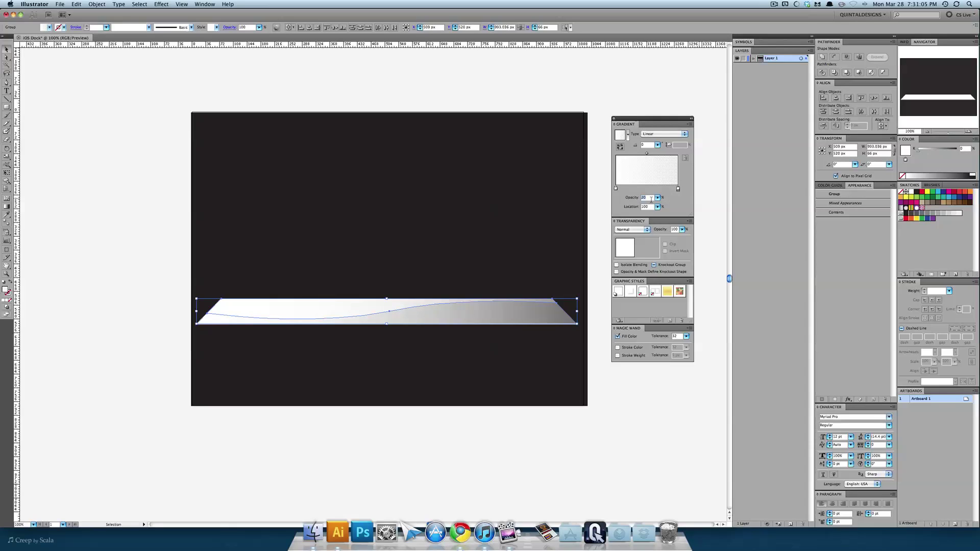
key(shift+Down)
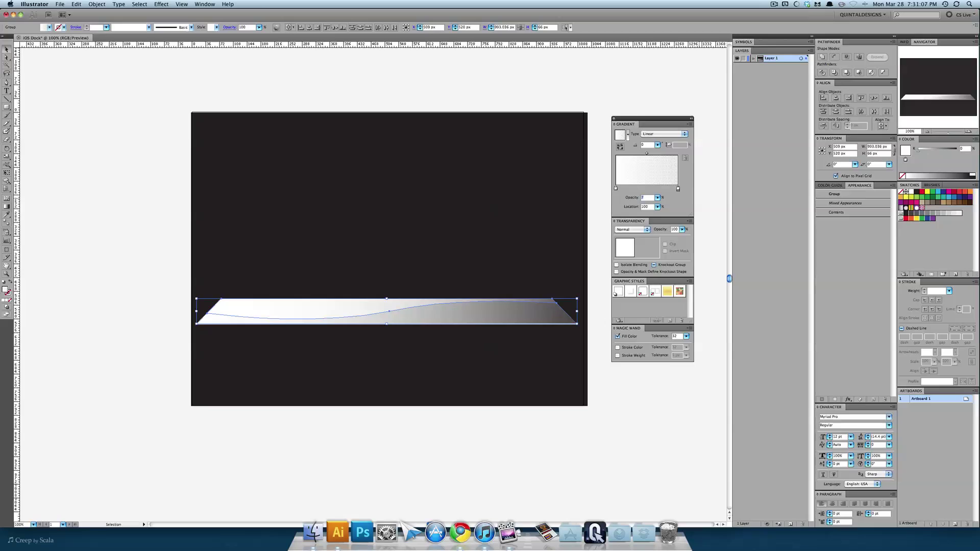
click(616, 190)
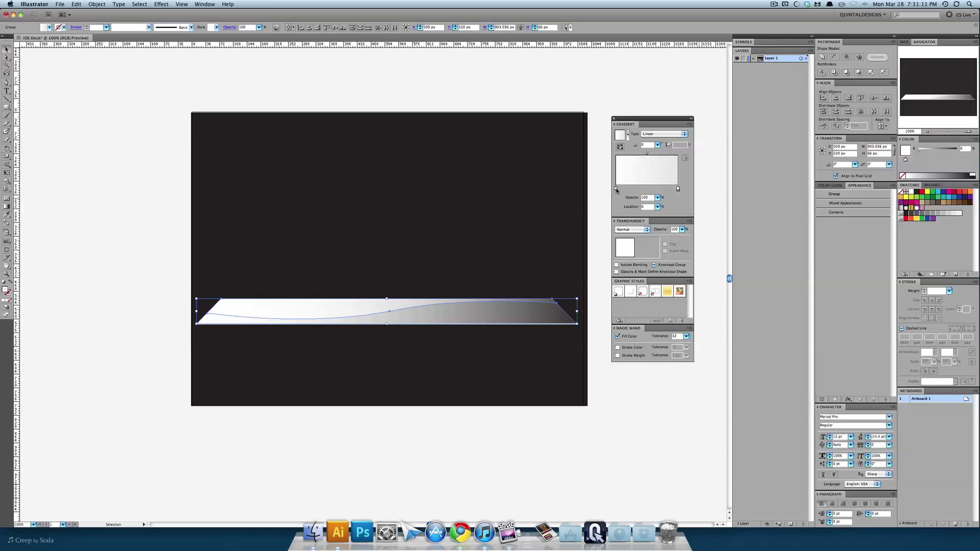
click(658, 198)
drag(638, 204, 629, 206)
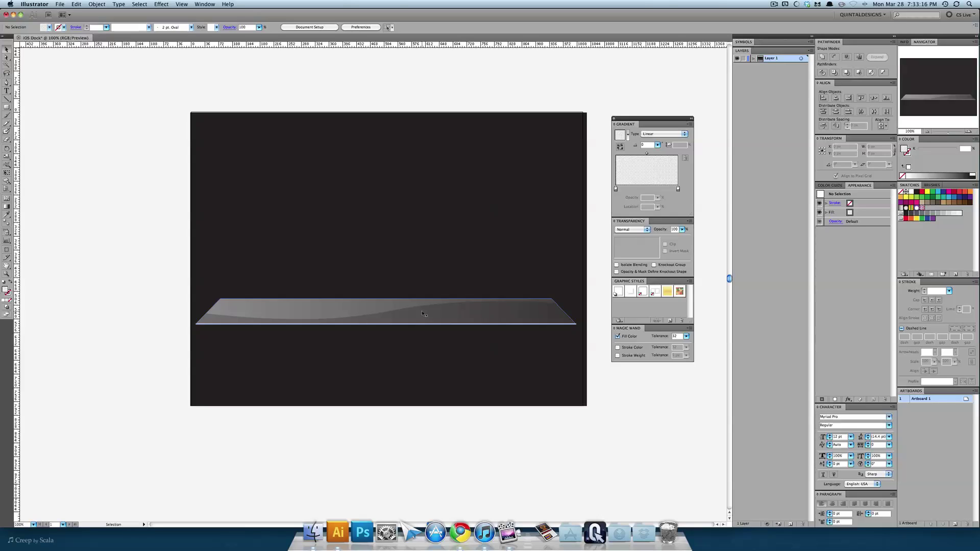
- Select the grouped shelf and Unite it in Pathfinder into a single path
click(489, 313)
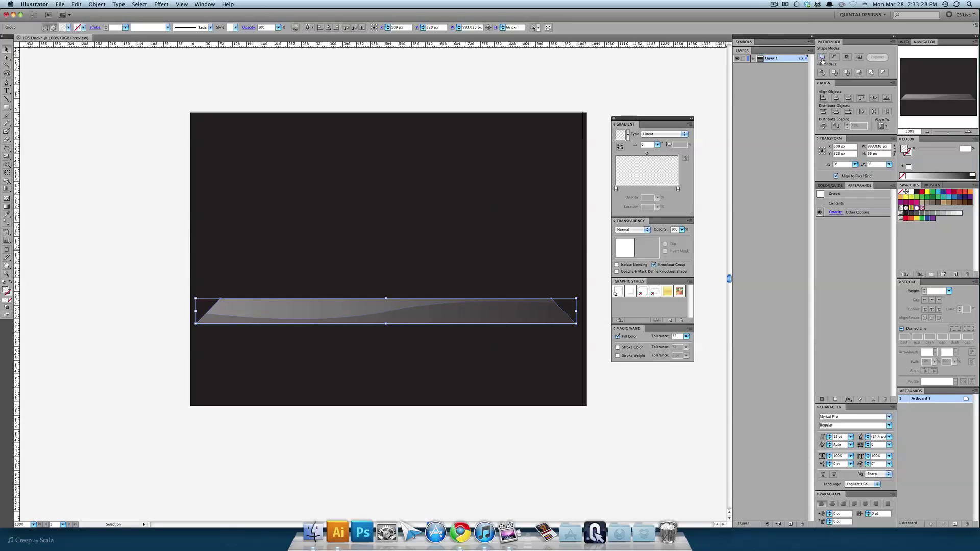
click(822, 57)
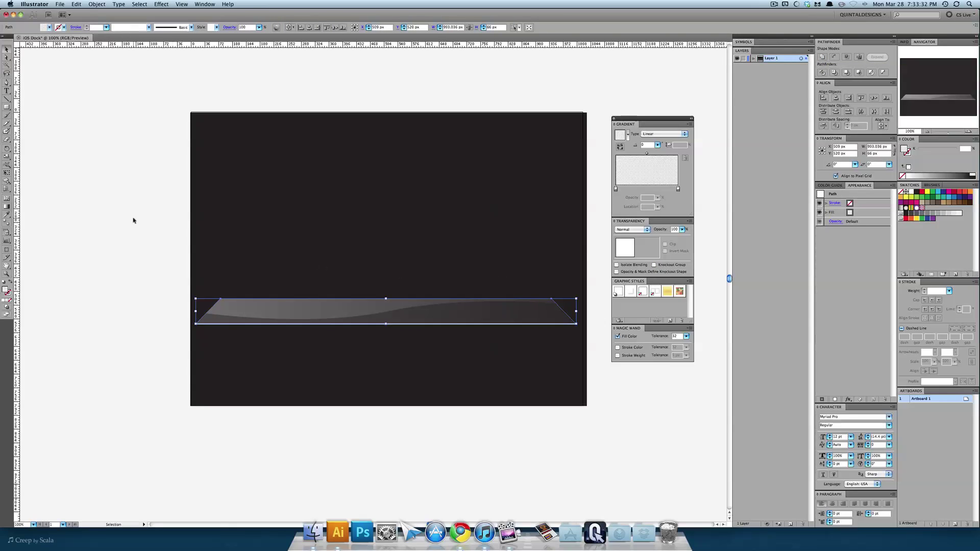
- Switch the shelf's gradient to Radial and stretch it into a wide, flattened ellipse
click(7, 207)
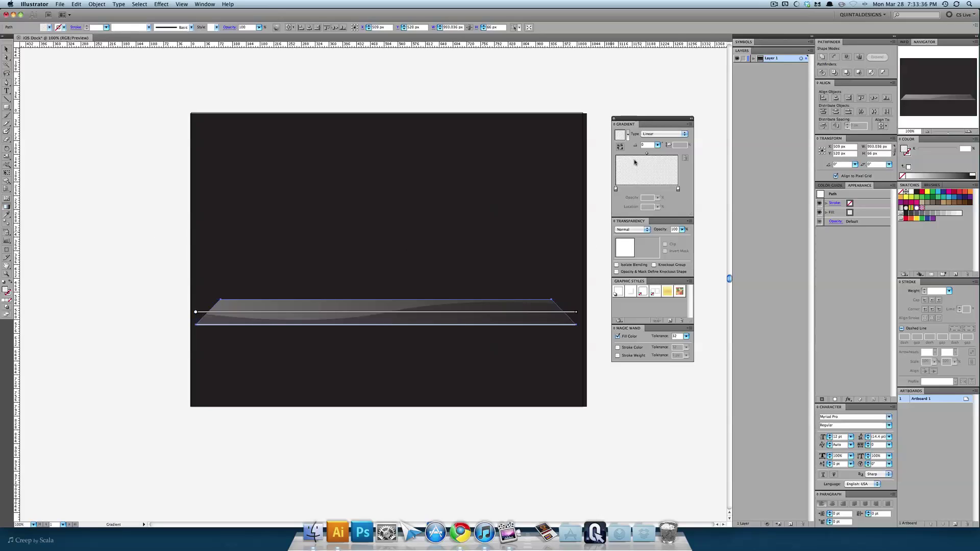
click(651, 128)
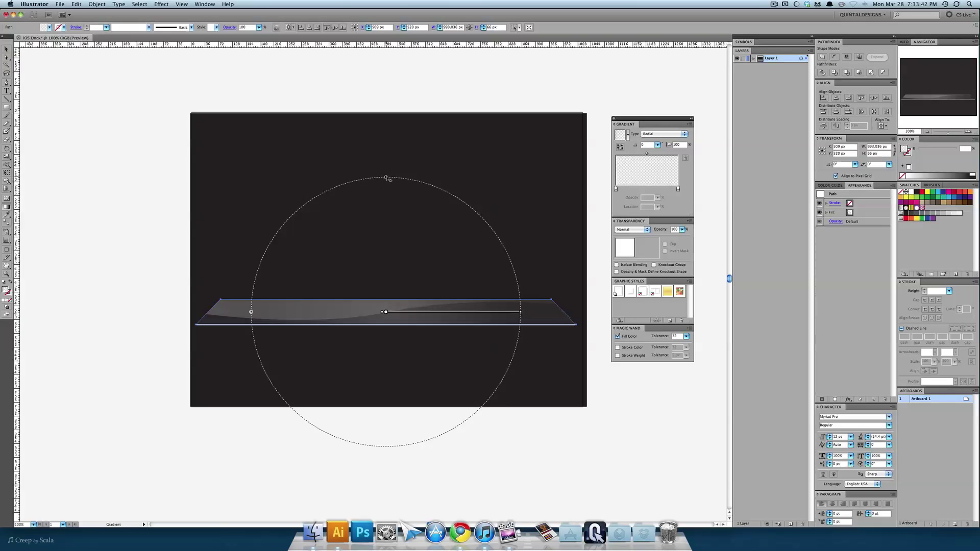
drag(386, 178, 386, 269)
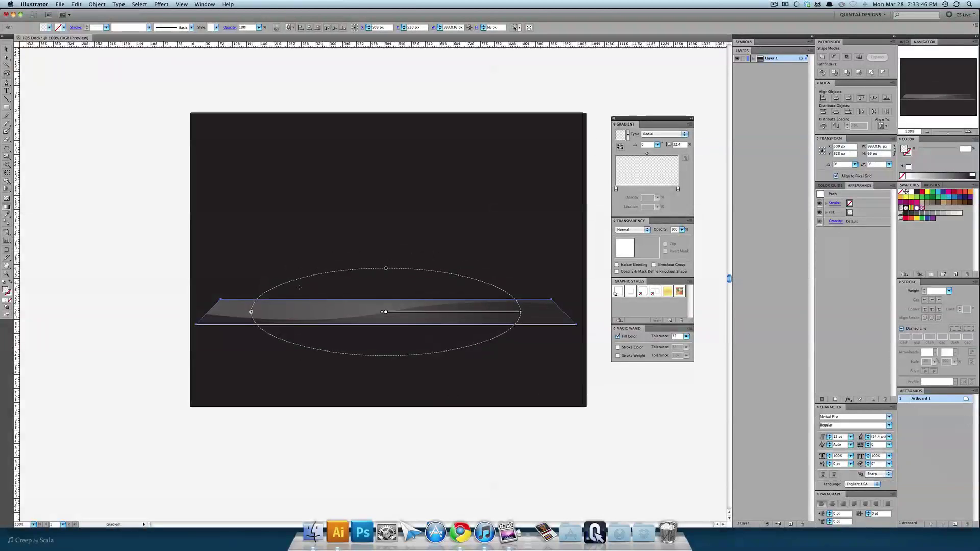
drag(253, 313, 213, 316)
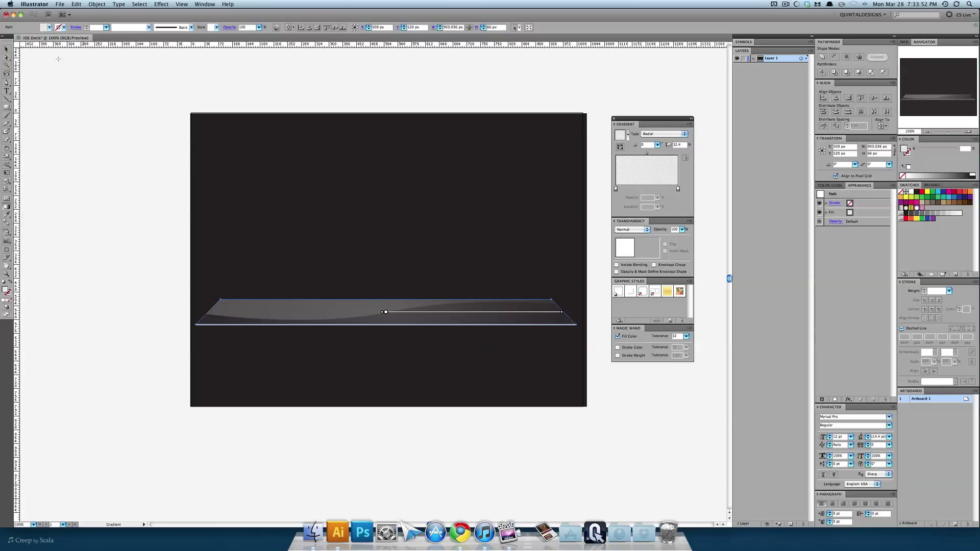
key(v)
click(162, 243)
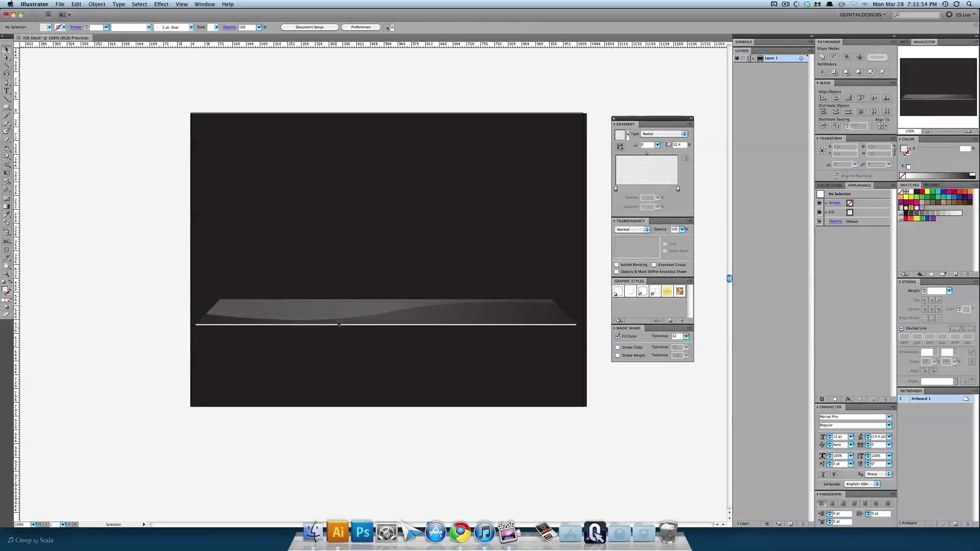
- Unite the wave group into one swoosh and drag a vertical gradient across it
click(324, 310)
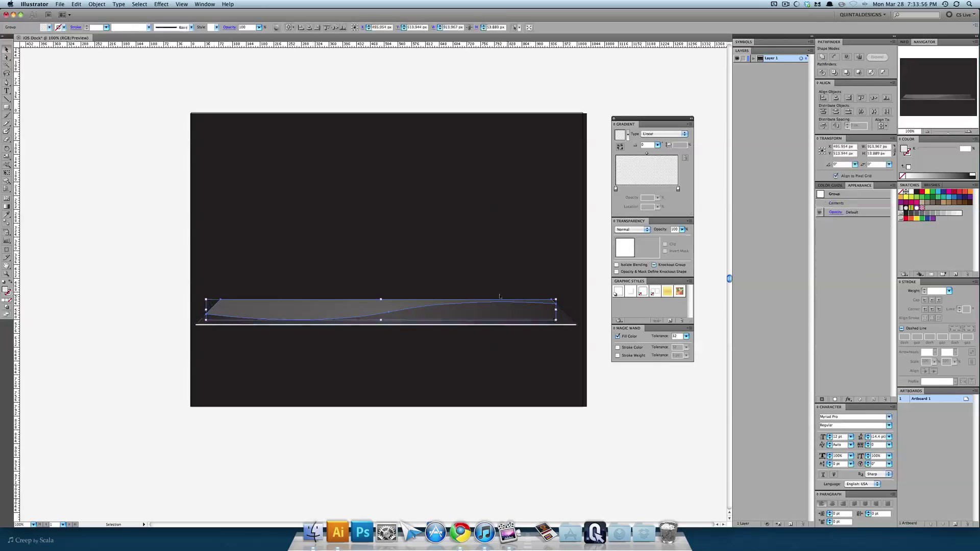
click(823, 57)
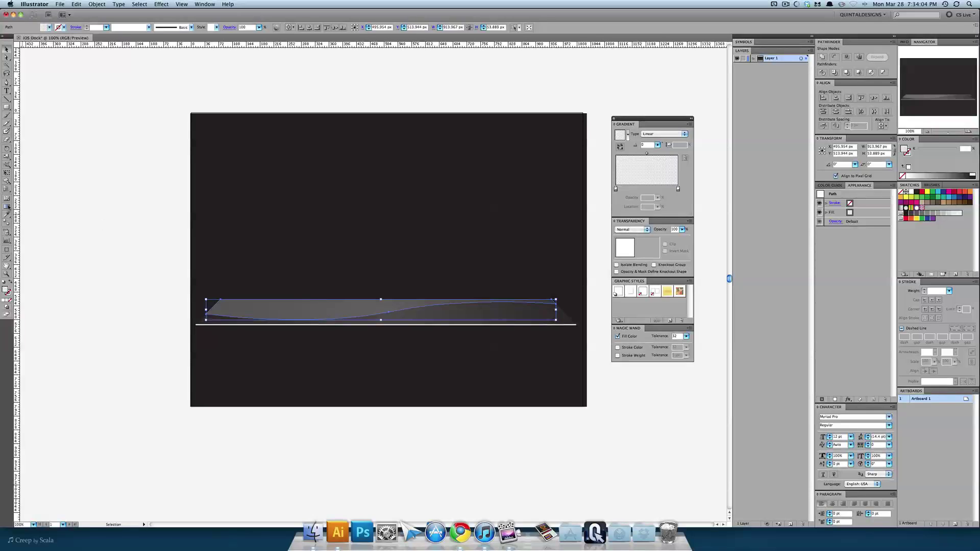
click(7, 206)
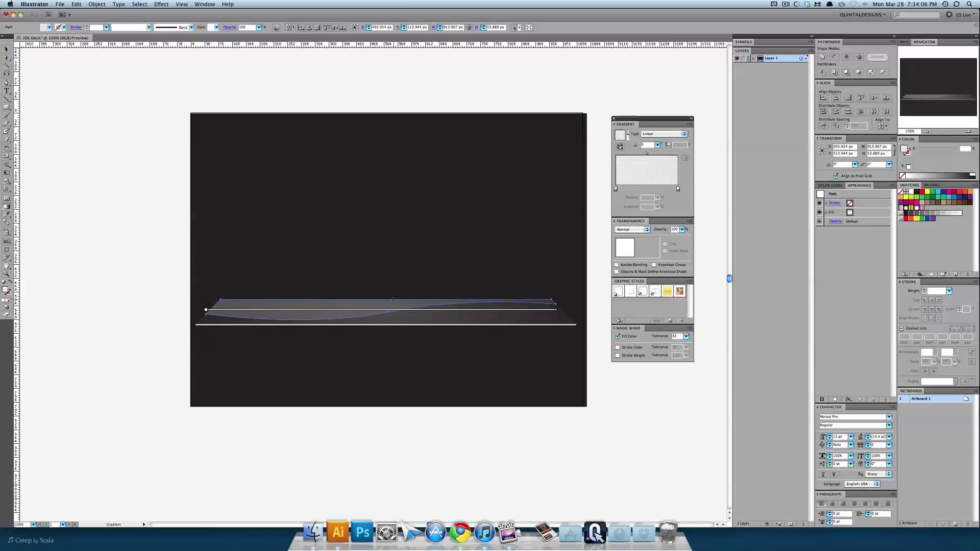
drag(393, 299, 393, 319)
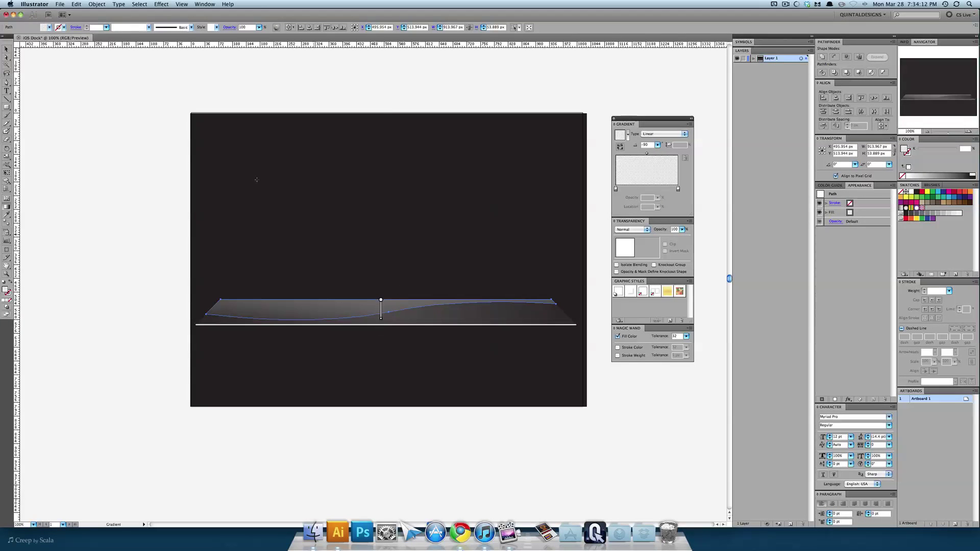
click(6, 49)
click(203, 176)
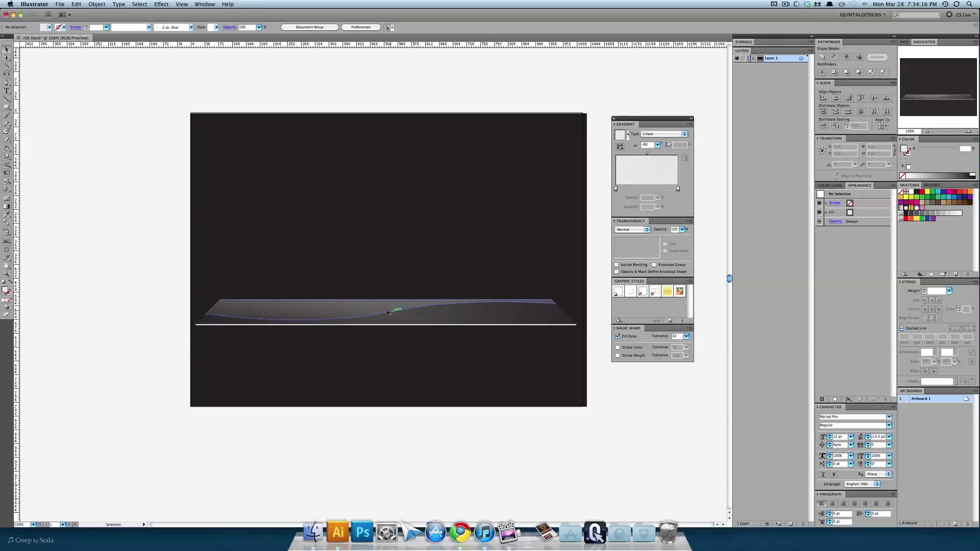
- Change the swoosh's gradient type to Radial for a soft glossy sheen
click(391, 309)
click(663, 133)
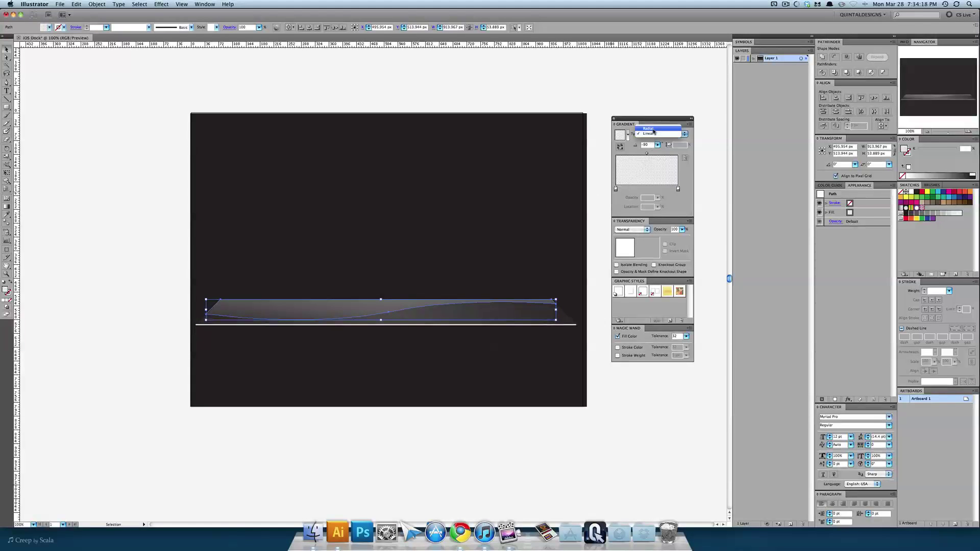
click(659, 140)
click(513, 373)
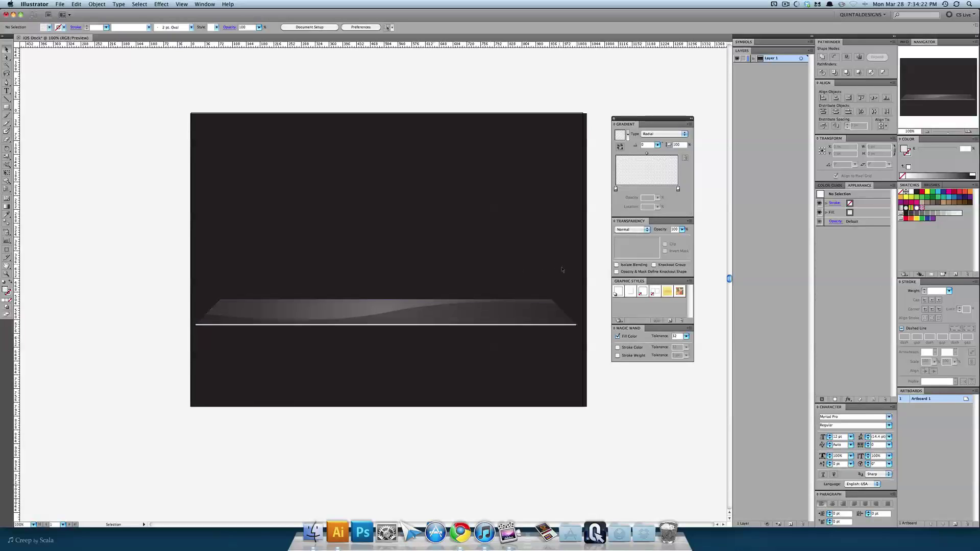
- Lower the light edge line's opacity to 60%
click(550, 327)
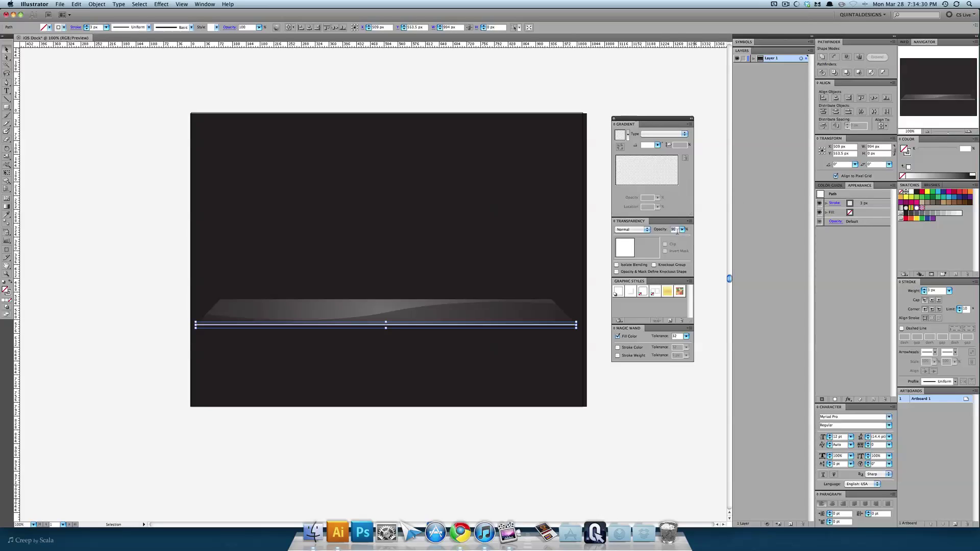
key(shift+Down)
key(shift+Down)
key(shift+Down)
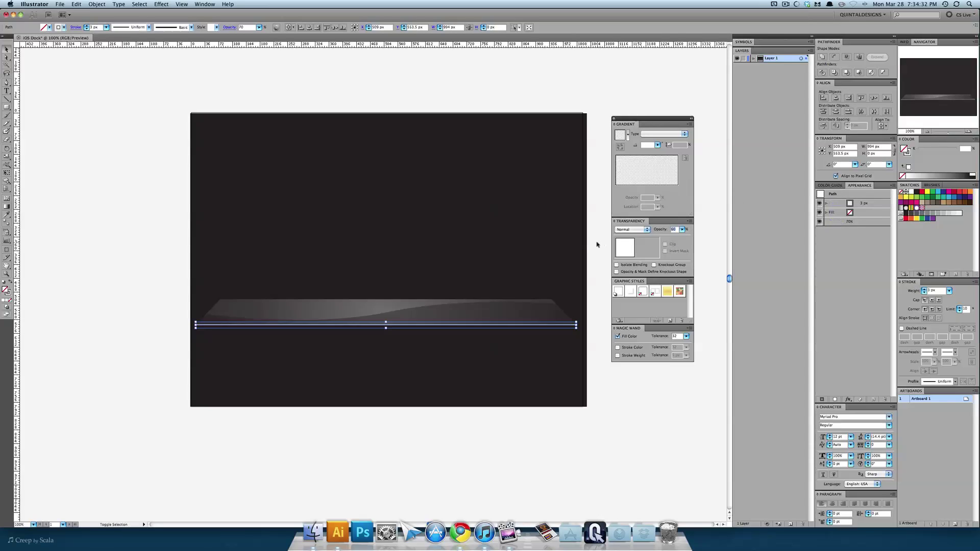
click(595, 244)
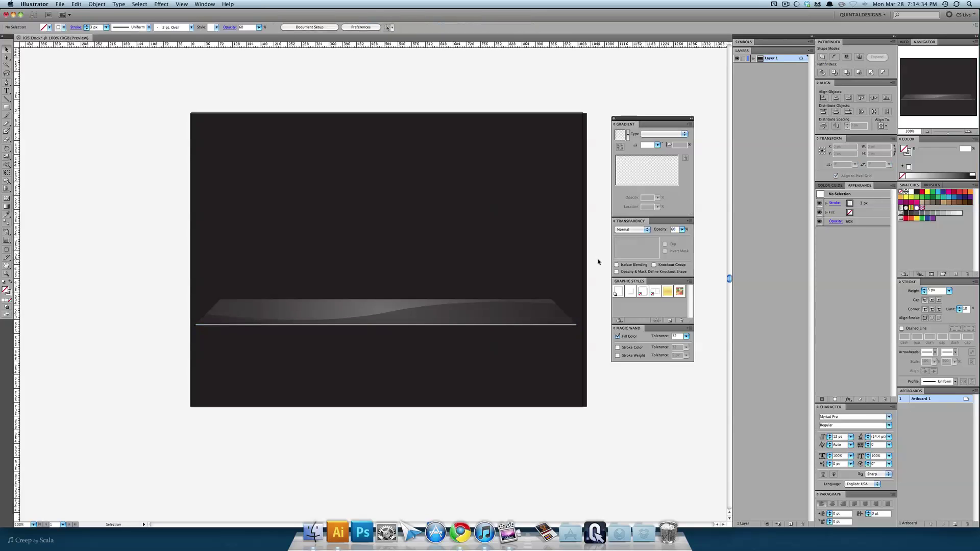
- Move the shelf and its edge line higher, to mid-artboard
drag(598, 265, 193, 348)
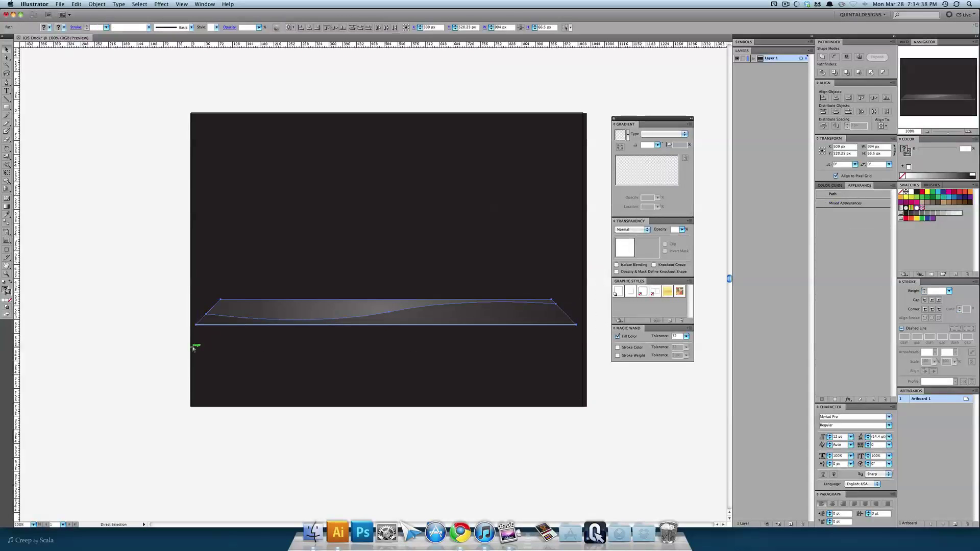
click(158, 270)
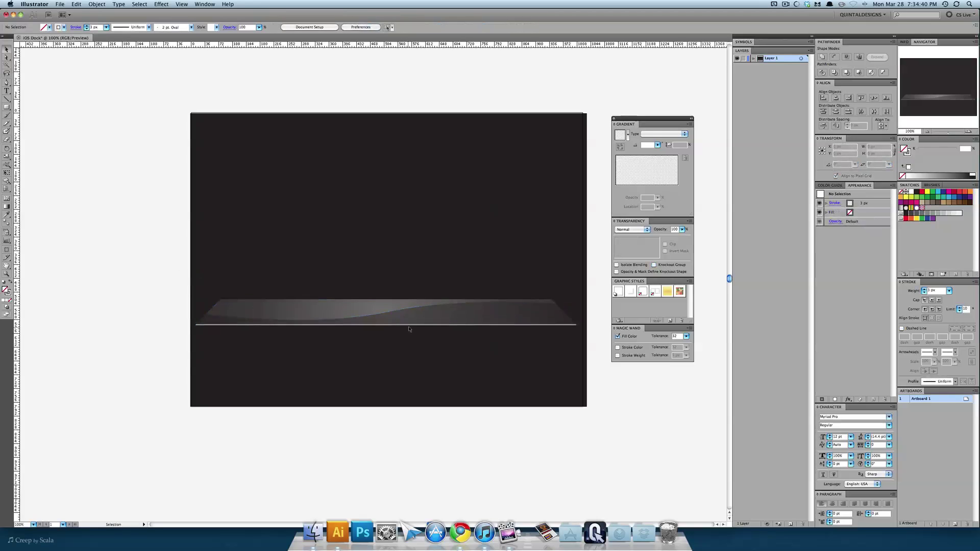
drag(409, 329, 457, 272)
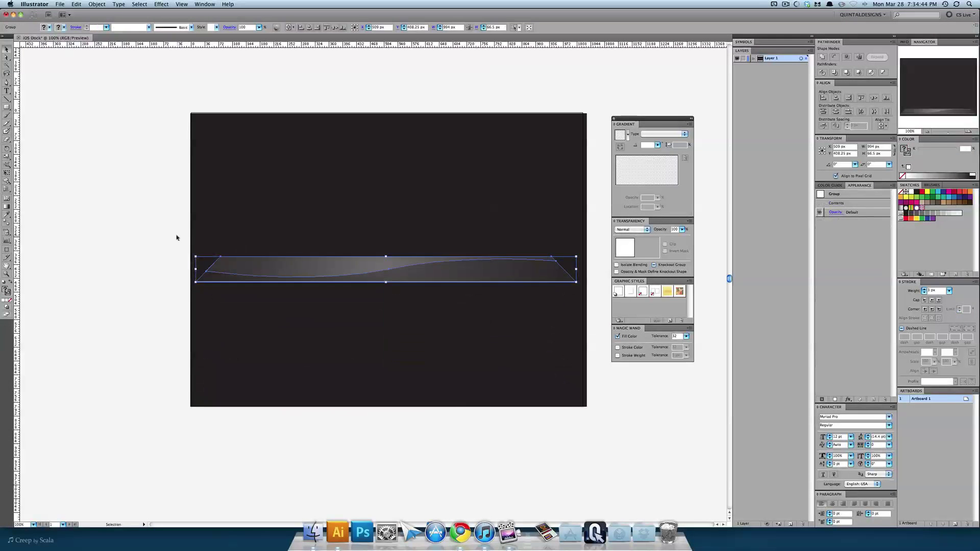
- Draw a 157 × 157 px rounded square and give it a multicolour gradient fill
click(177, 238)
drag(6, 108, 35, 116)
drag(232, 134, 292, 195)
click(7, 49)
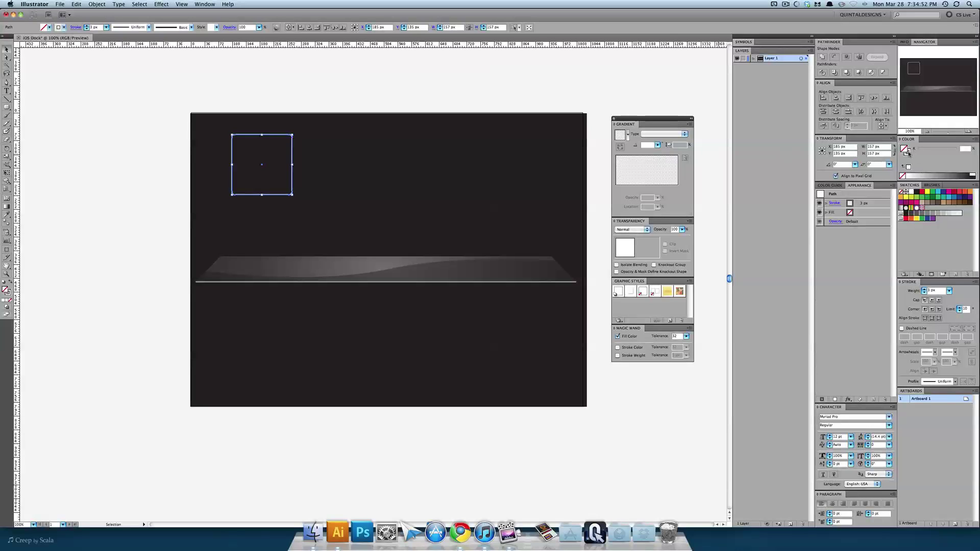
click(10, 282)
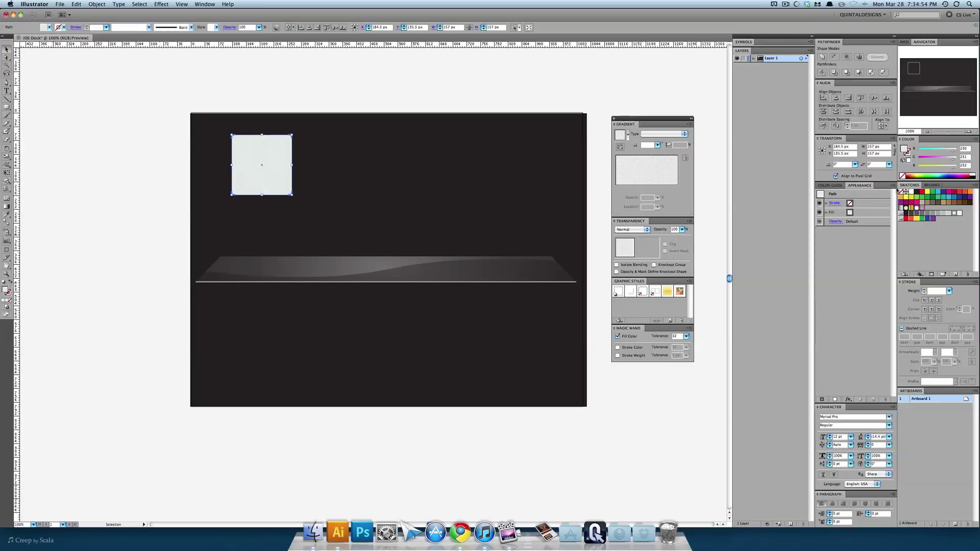
click(911, 208)
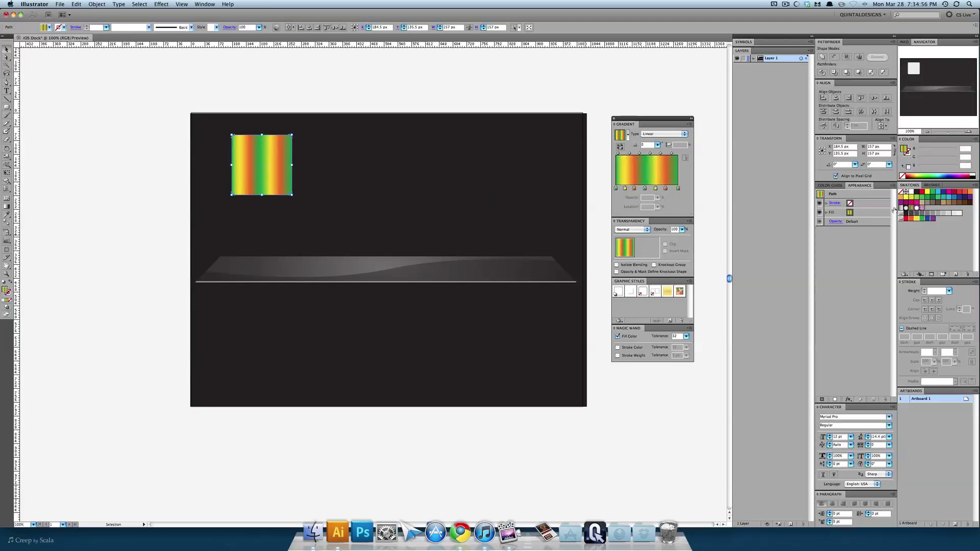
click(327, 91)
- Place the square on the shelf centre, stacked just beneath the shelf gloss
drag(279, 152, 401, 249)
key(super+shift+bracketleft)
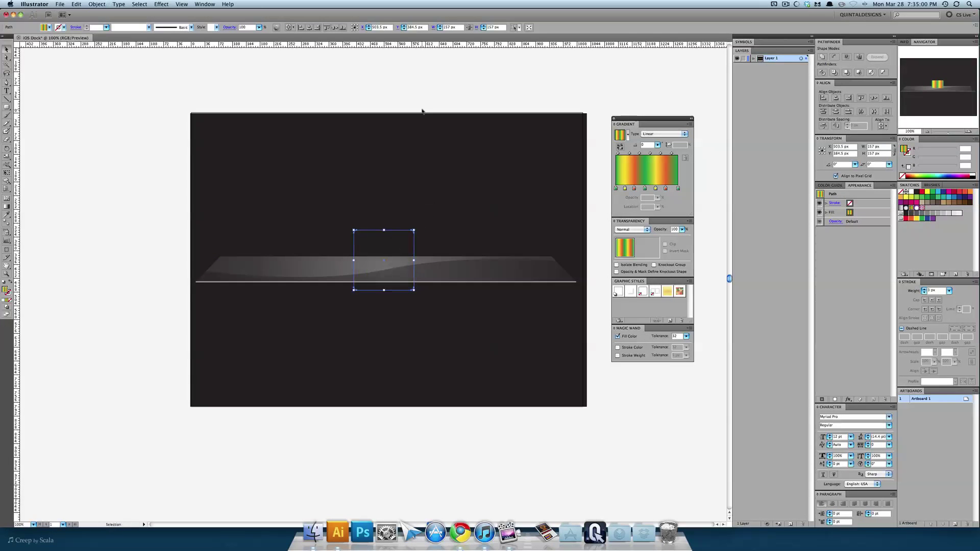
key(super+bracketright)
key(super+shift+a)
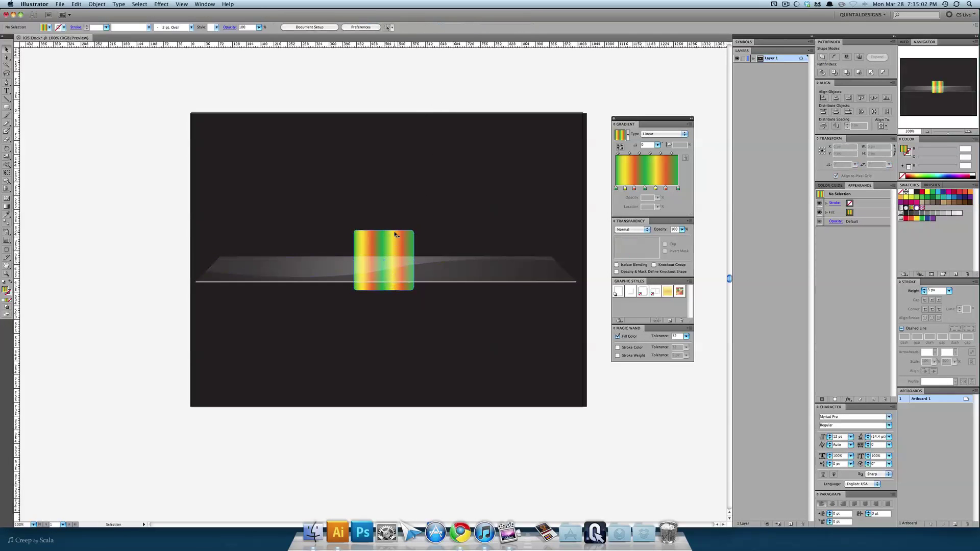
drag(397, 243, 416, 279)
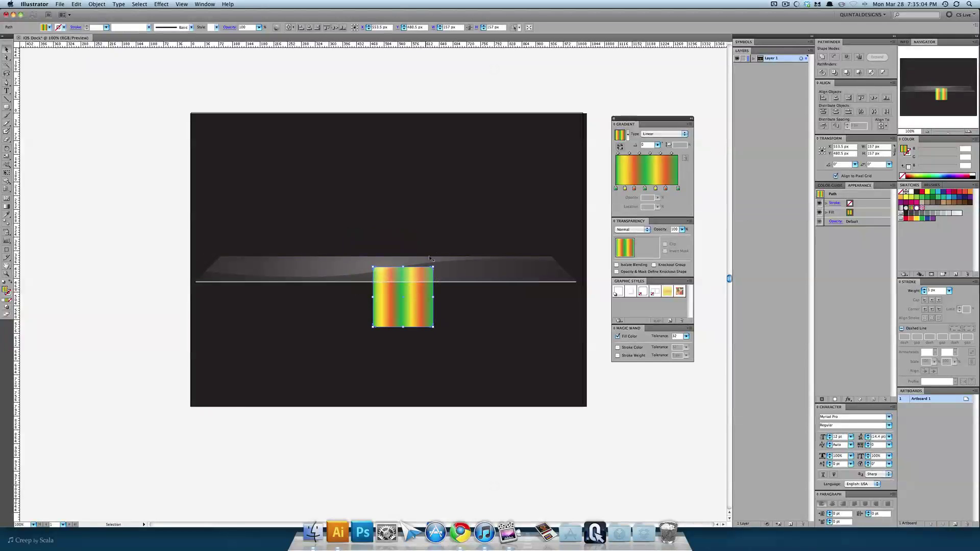
key(super+shift+a)
key(super+equal)
key(super+equal)
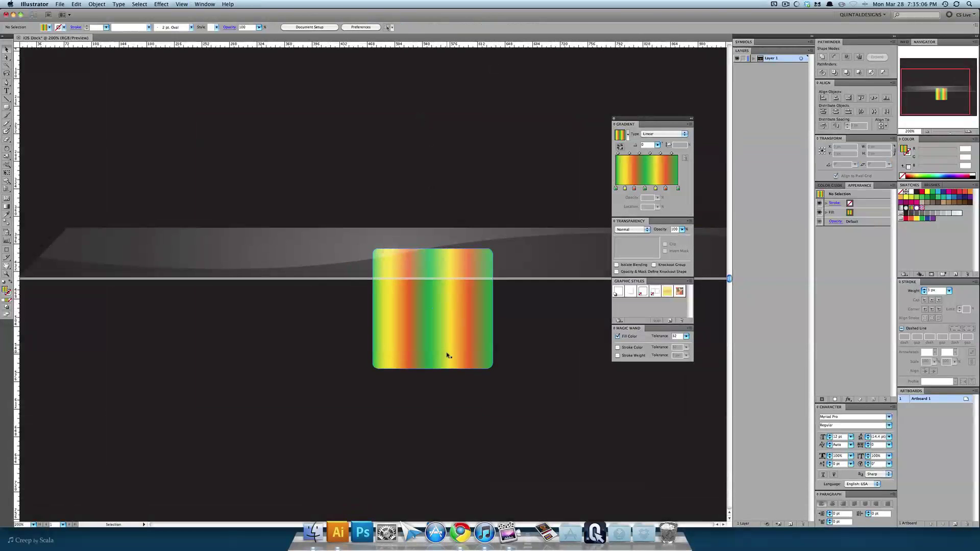
drag(448, 355, 418, 217)
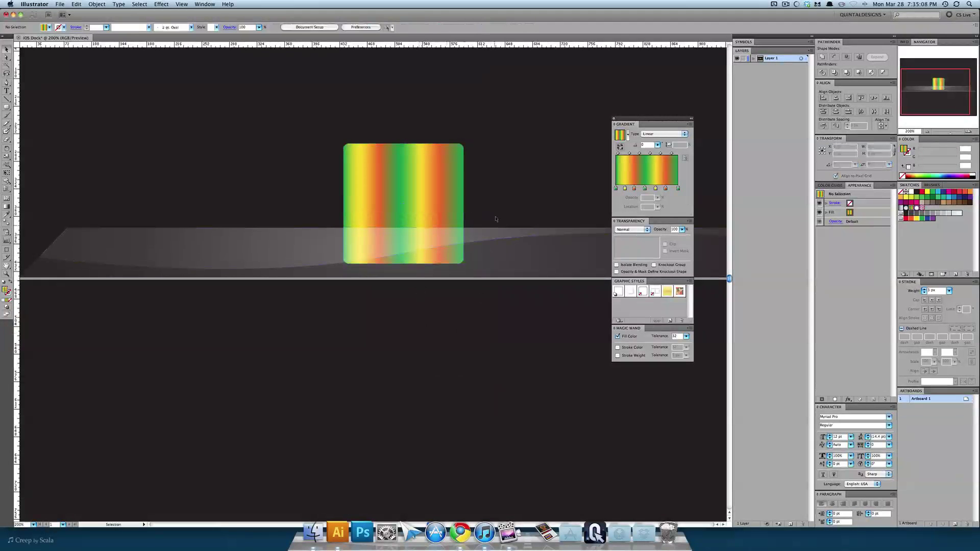
drag(498, 265, 422, 339)
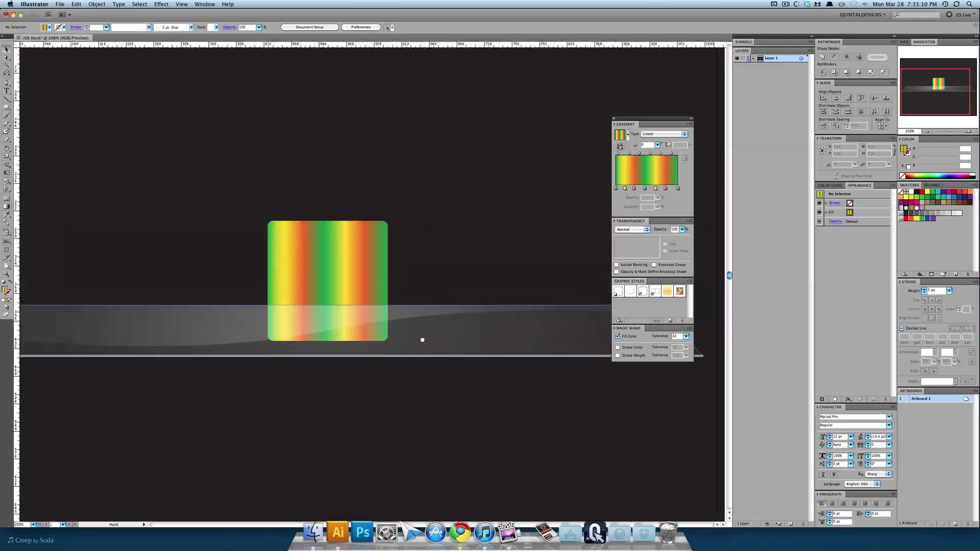
- Raise the square so its base sits on the shelf and fill it solid blue
key(a)
click(353, 259)
key(v)
drag(352, 259, 353, 243)
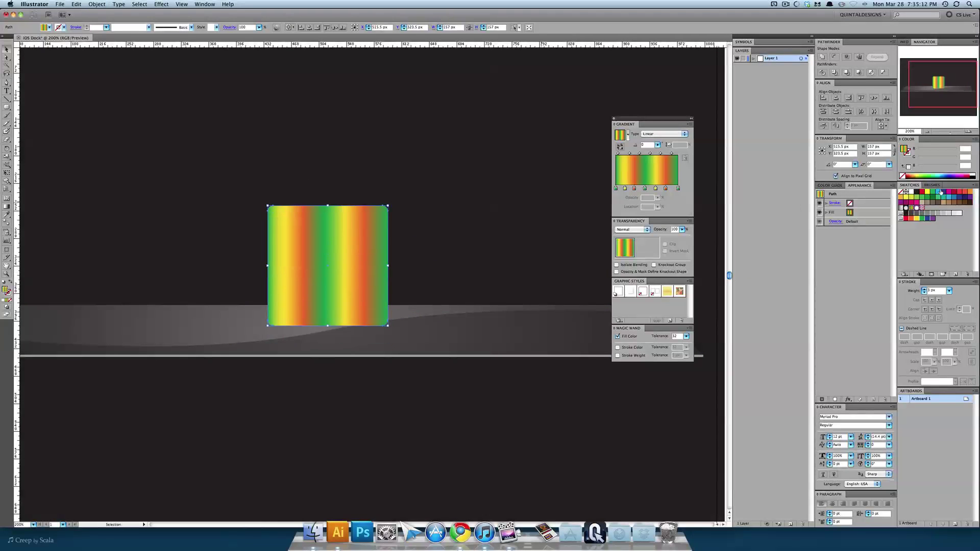
click(961, 198)
click(508, 223)
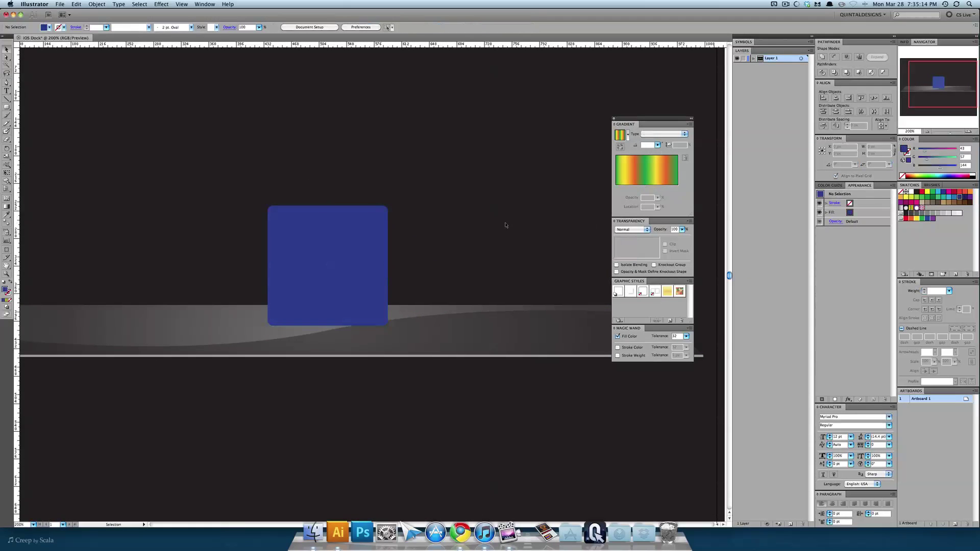
key(super+minus)
key(super+minus)
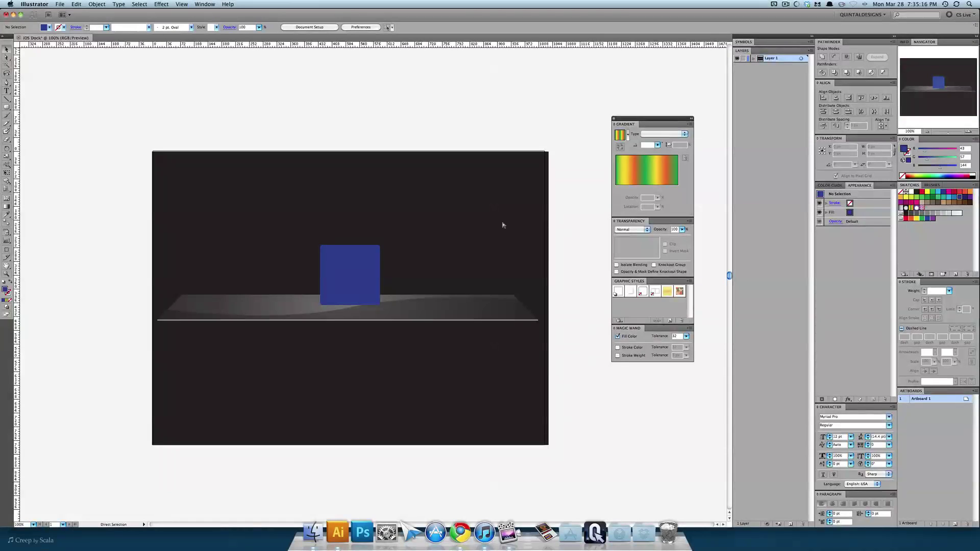